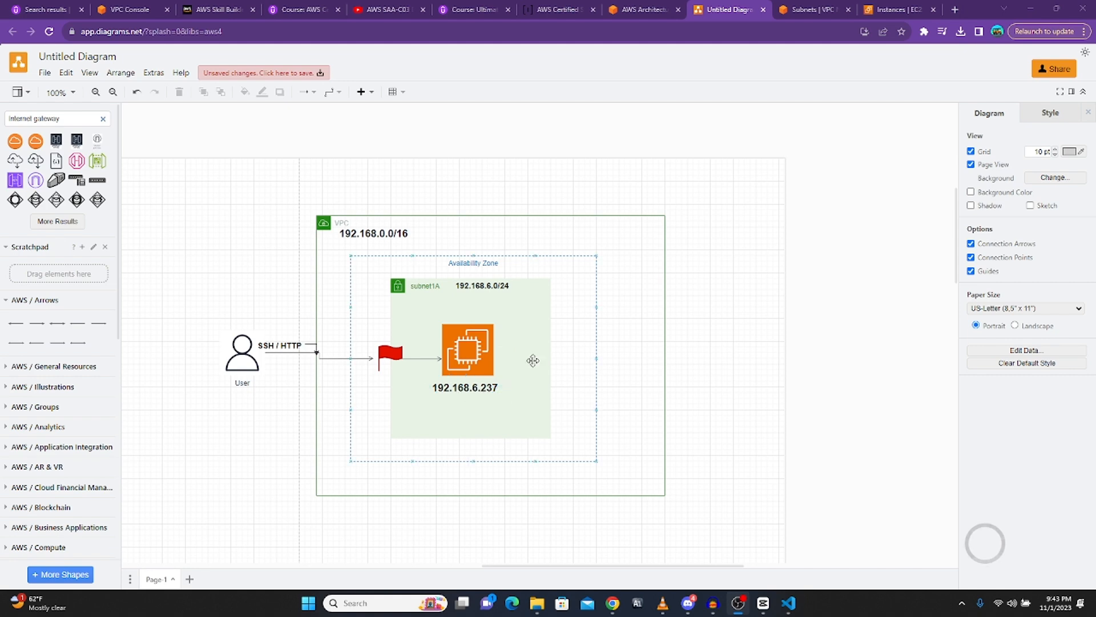
Switch to the EC2 console and try to connect to the Demo instance through EC2 Instance Connect as ec2-user
click(244, 364)
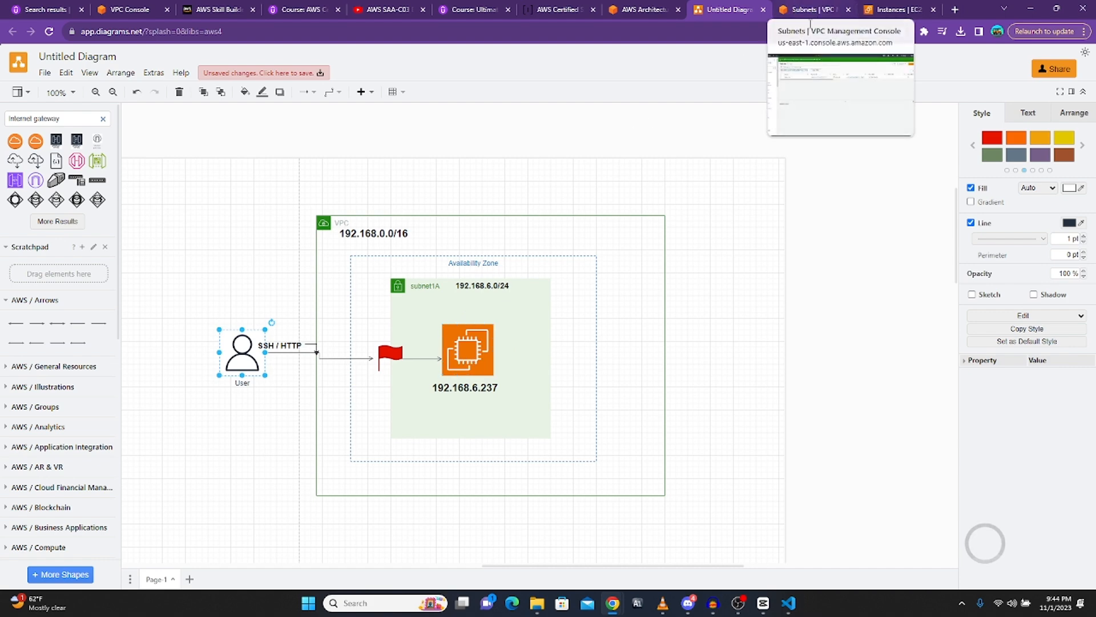
click(893, 12)
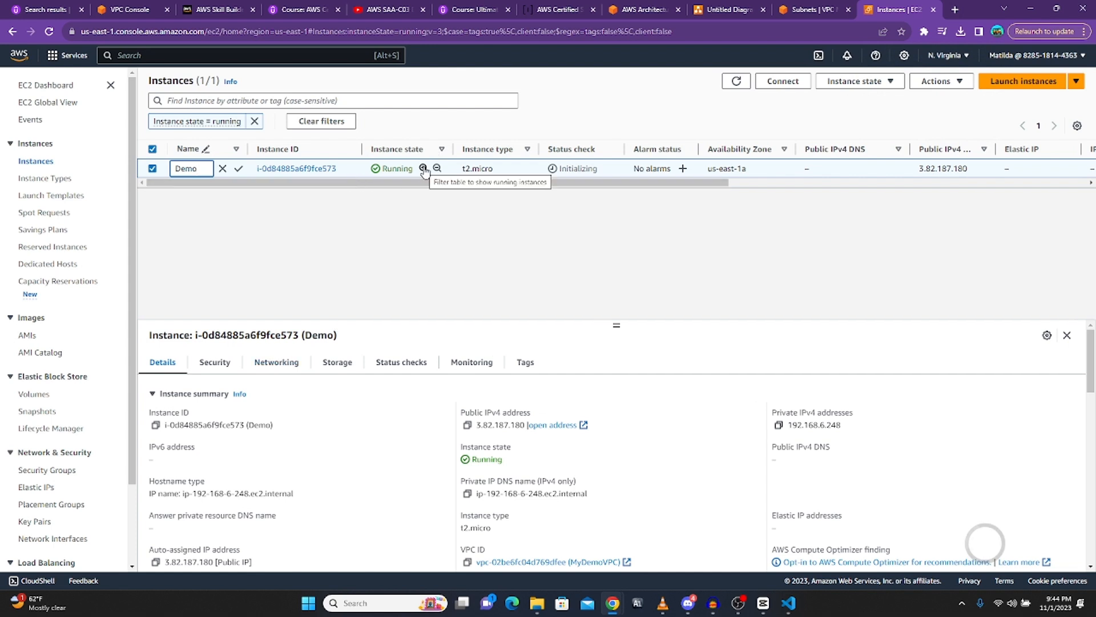
click(209, 189)
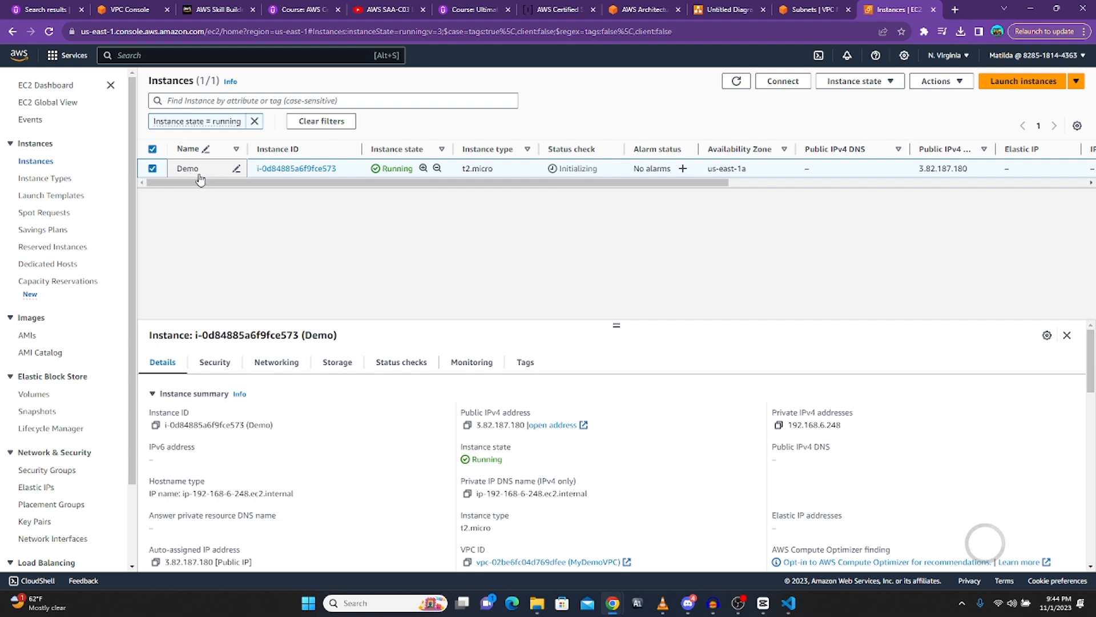
click(198, 174)
click(783, 80)
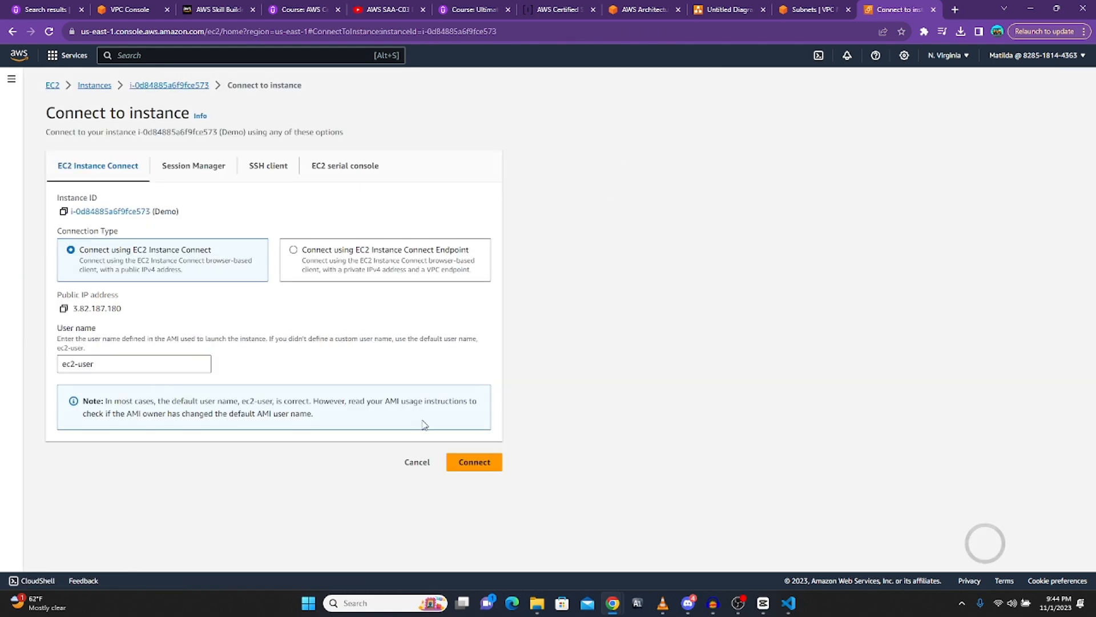
click(473, 463)
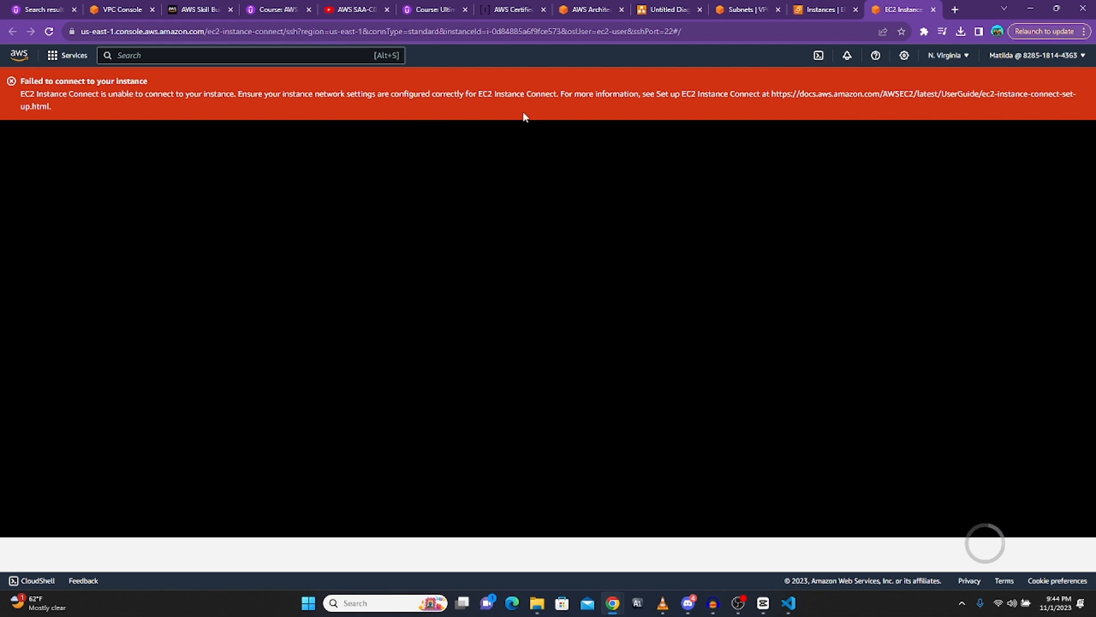
Review the Demo instance's security rules and open the inbound rules of its launch-wizard-1 security group for editing
click(825, 10)
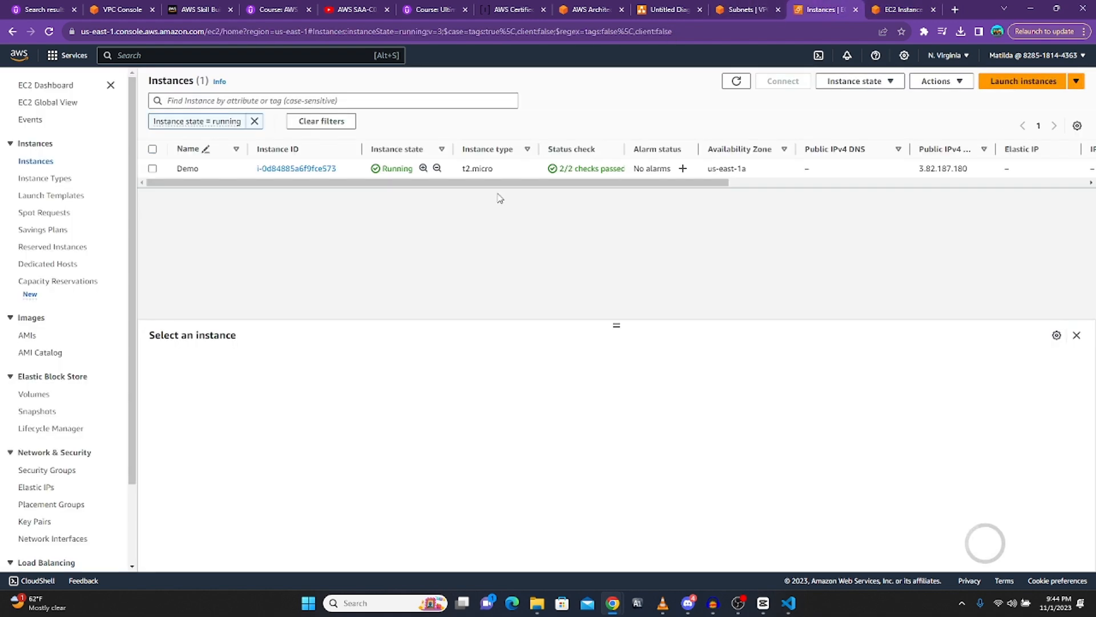
click(165, 175)
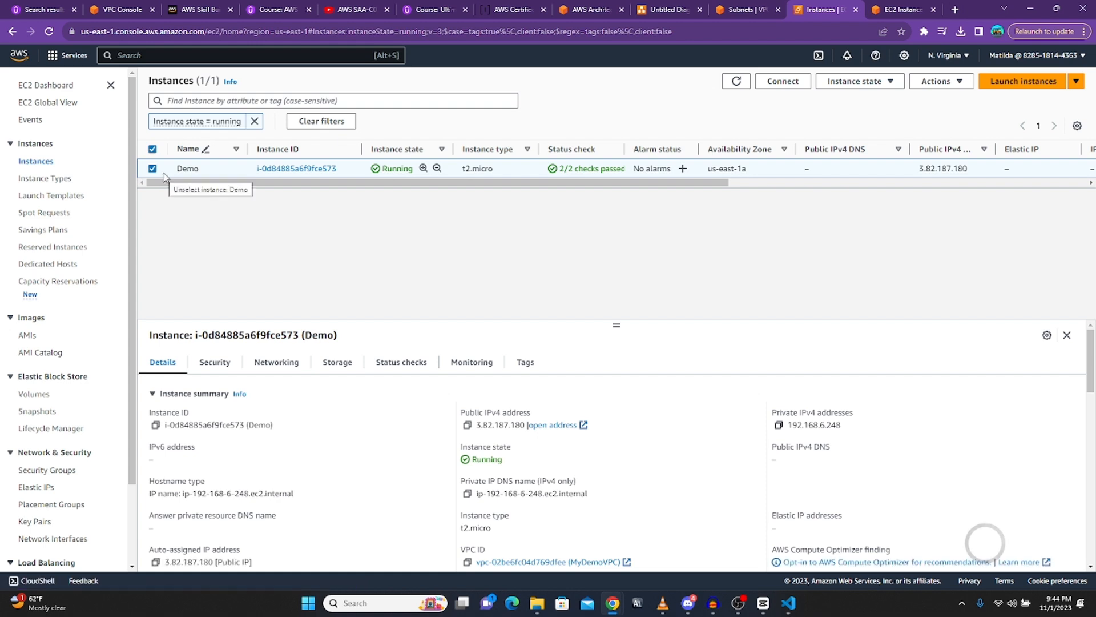
click(224, 365)
scroll(371, 428, down, 3)
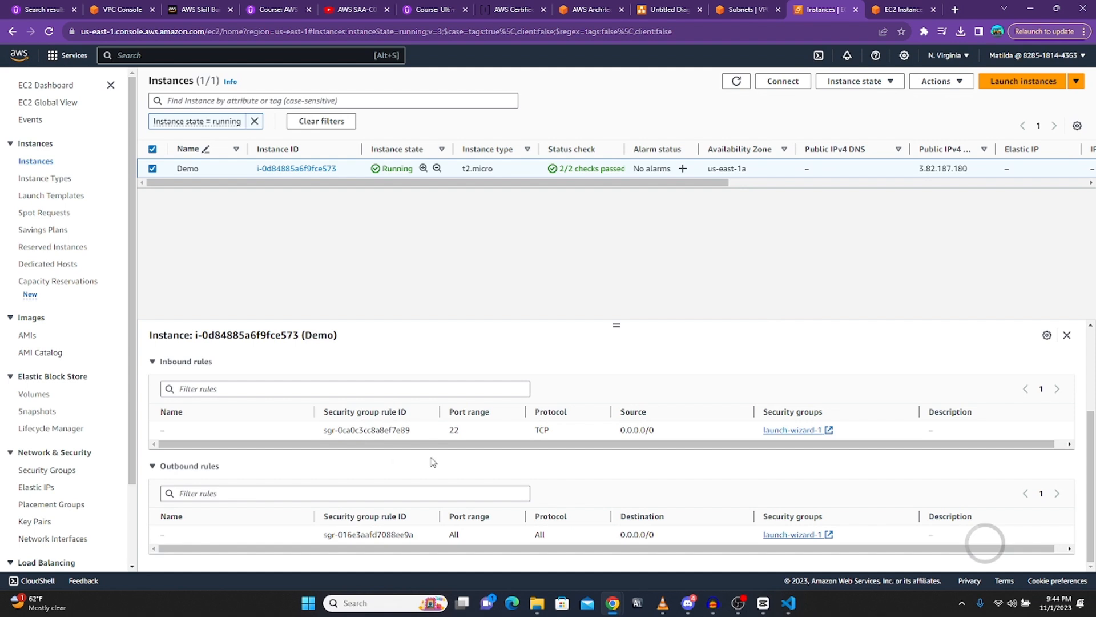
scroll(432, 439, up, 5)
click(210, 447)
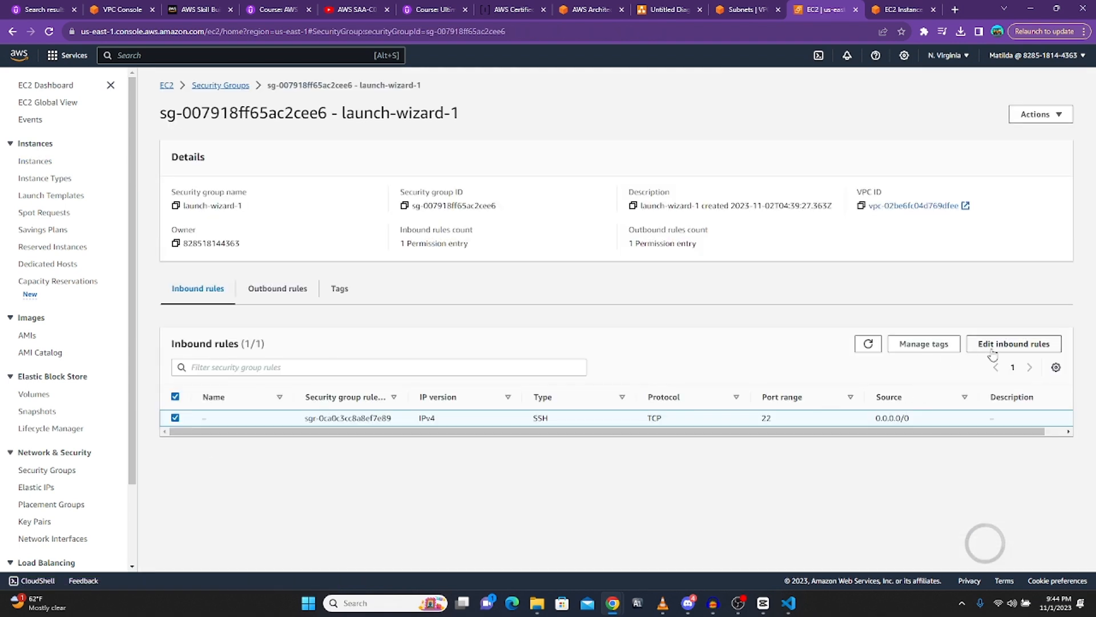
click(994, 348)
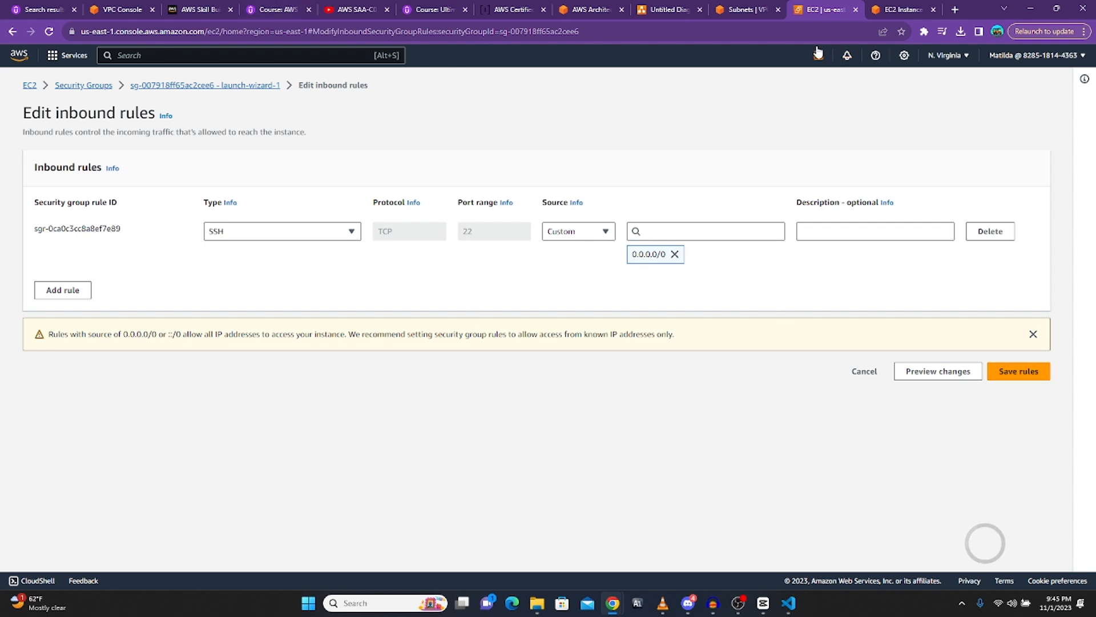
Reload the EC2 Instance Connect session to retry the connection, and return to the inbound rules page
click(904, 10)
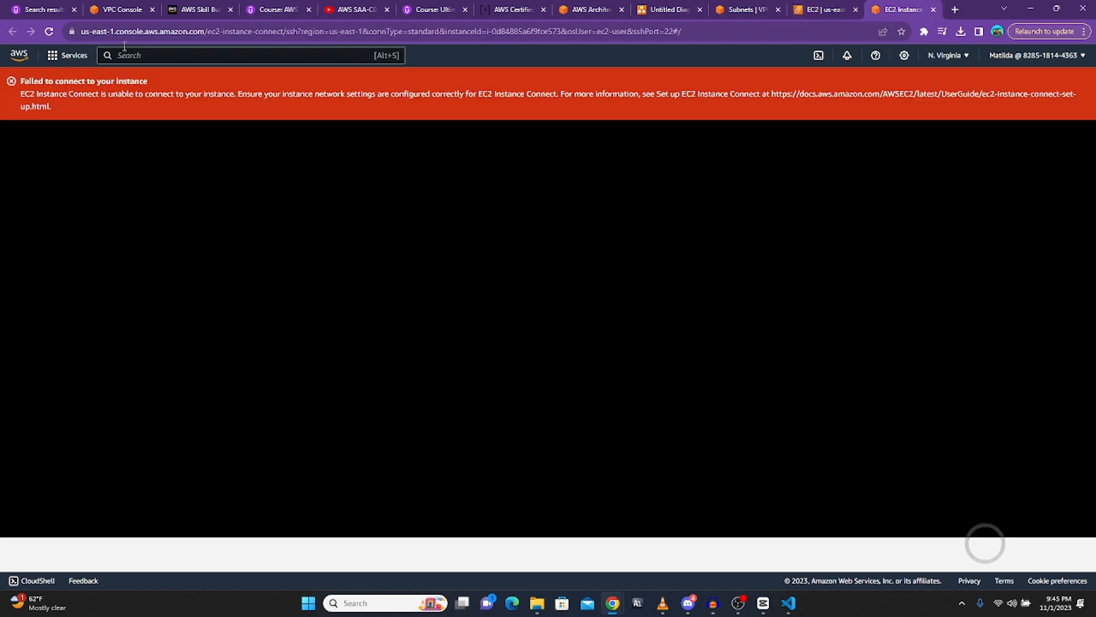
click(50, 32)
click(827, 12)
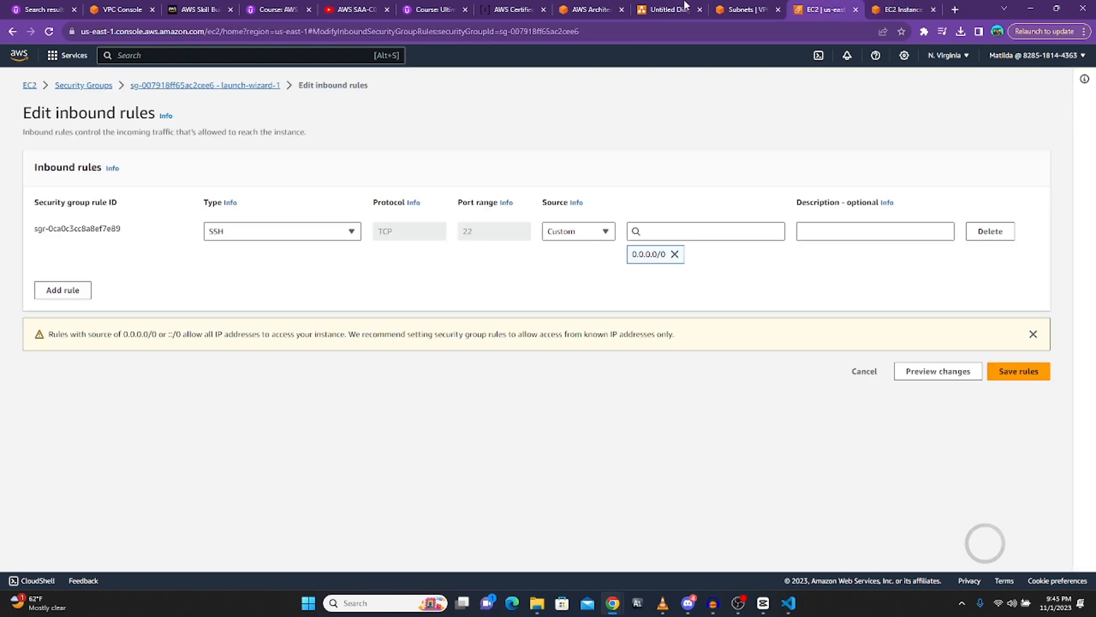
Return to the running instances and open the Demo instance's public IPv4 address in a new browser tab
click(739, 12)
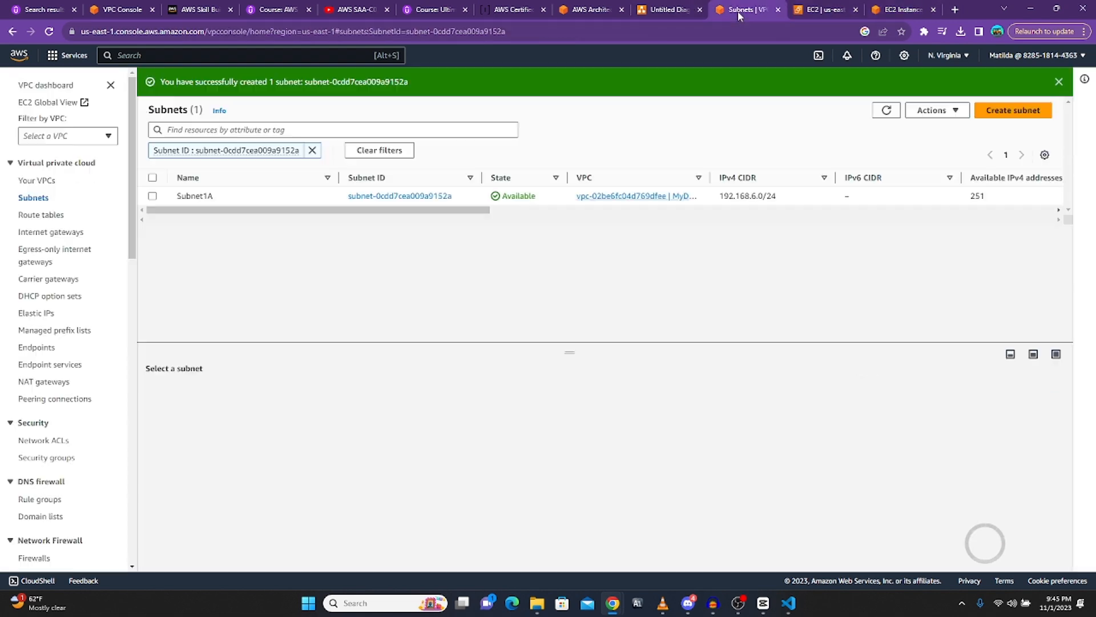
click(816, 12)
click(35, 86)
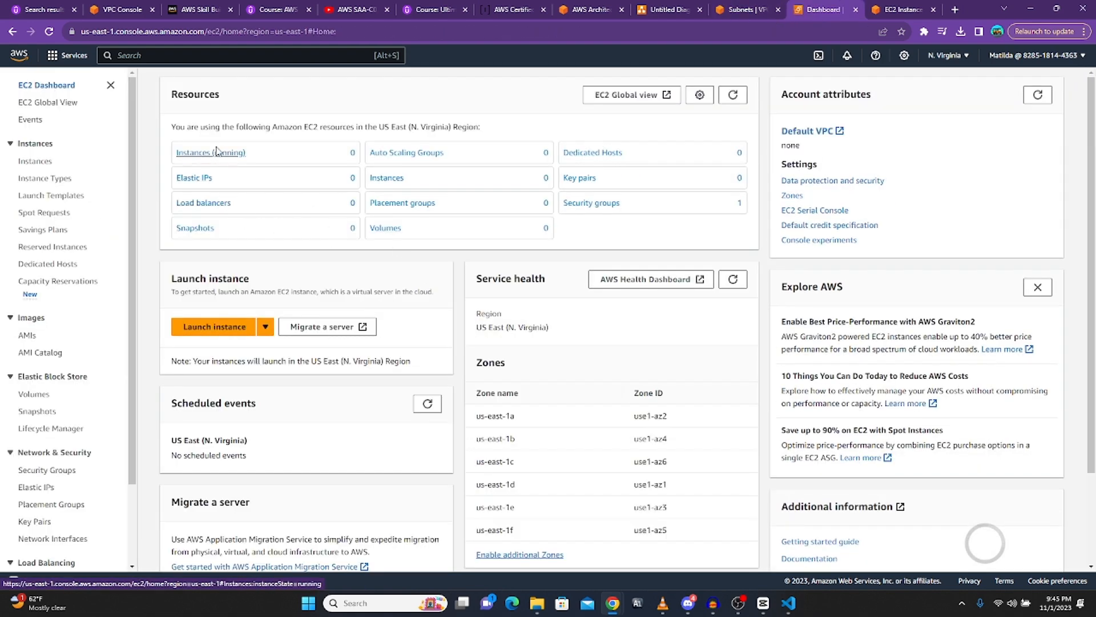
click(217, 152)
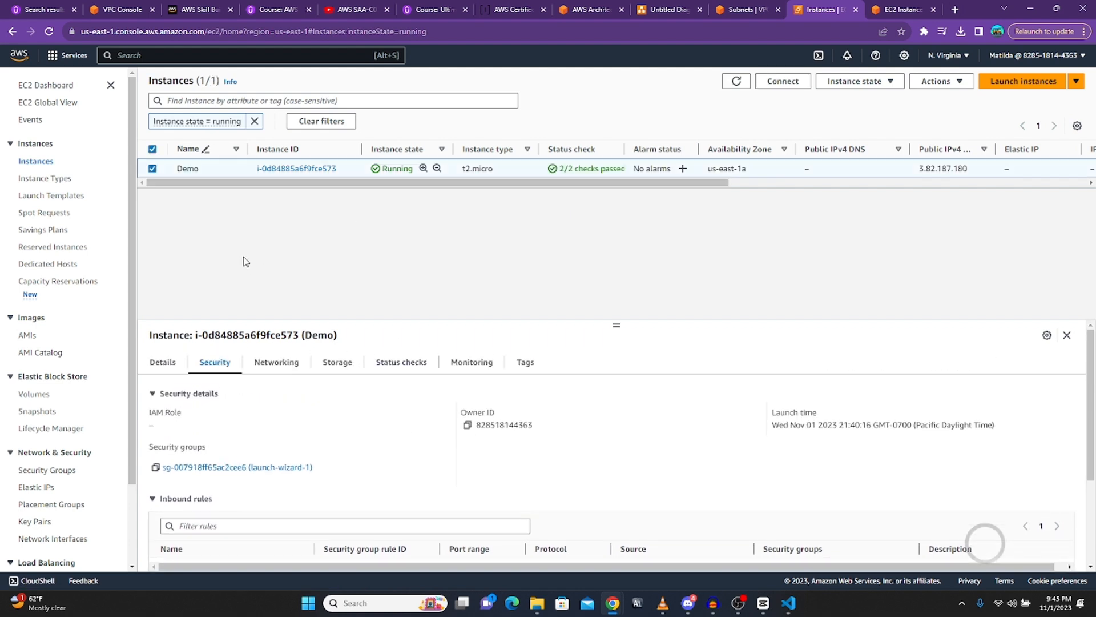
click(170, 365)
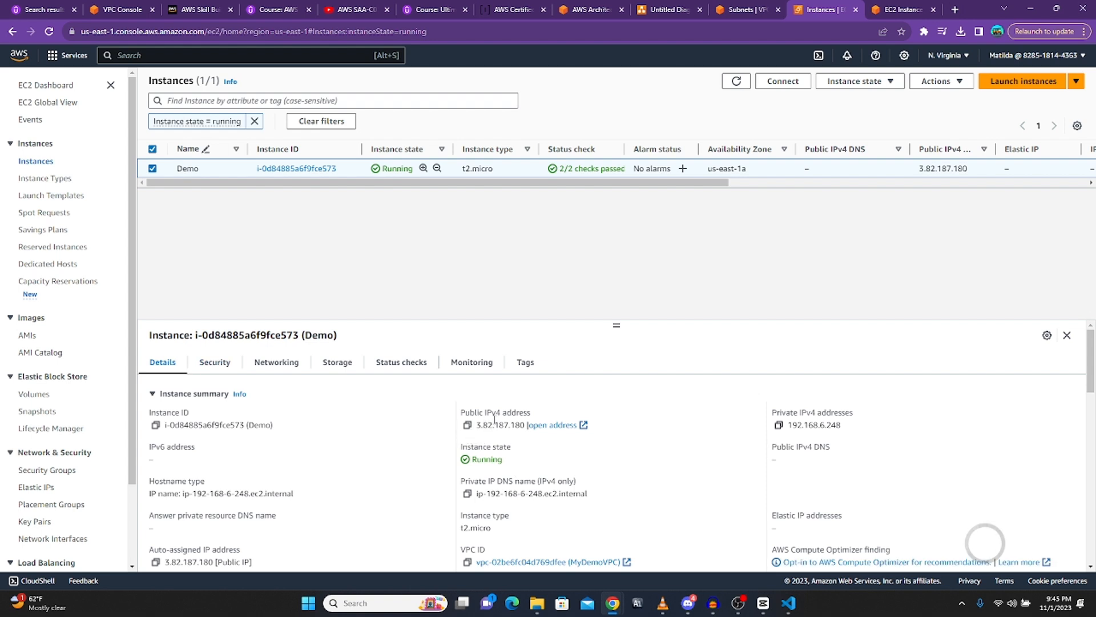
right_click(547, 426)
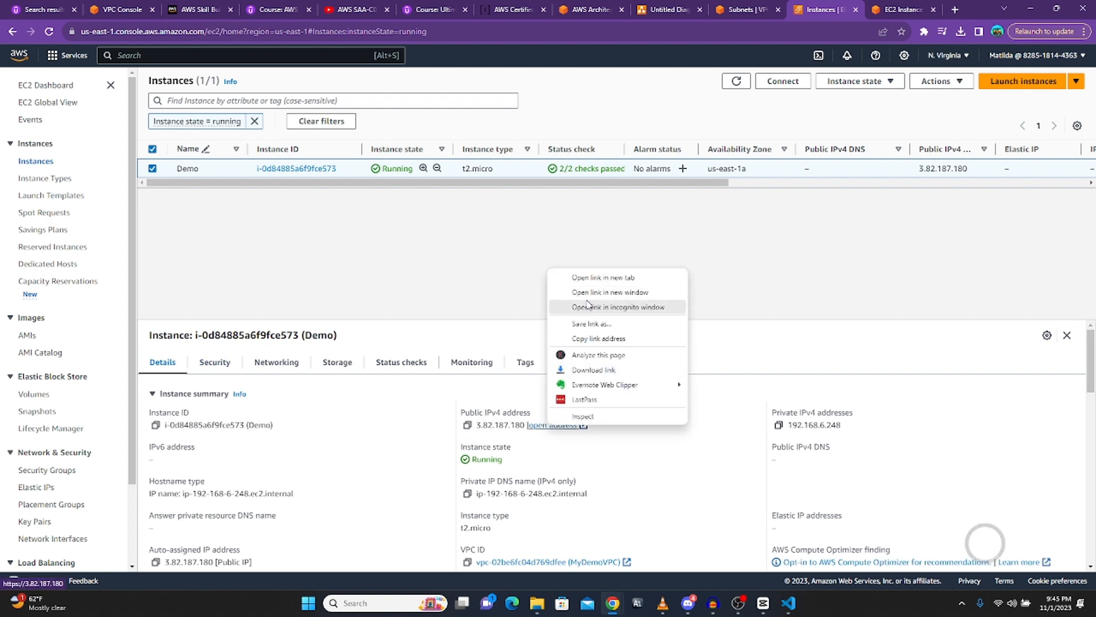
click(590, 278)
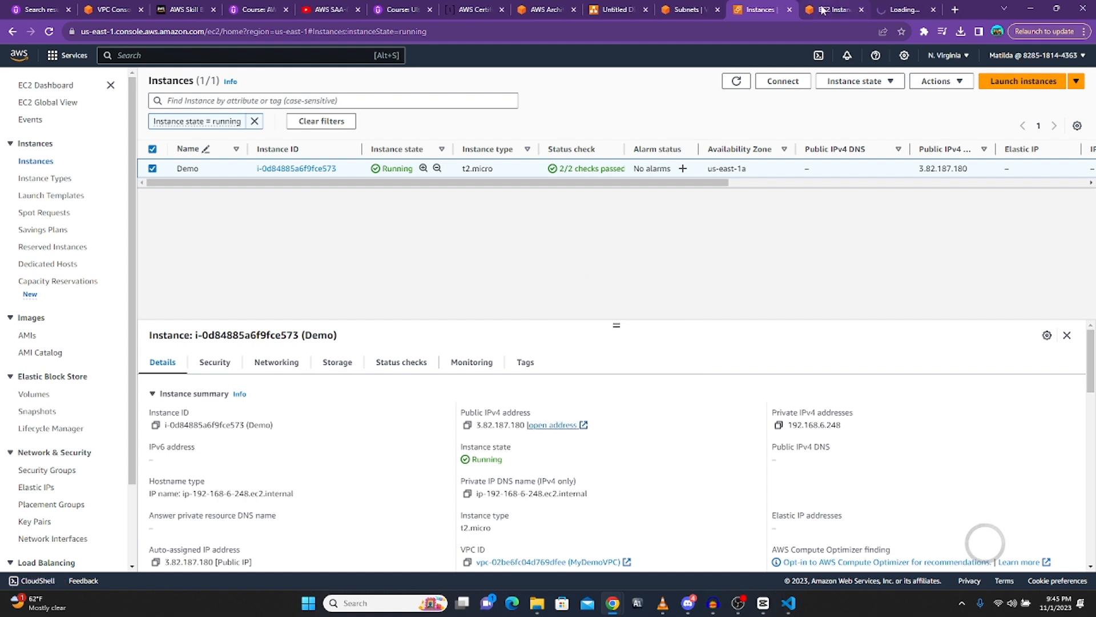
click(902, 10)
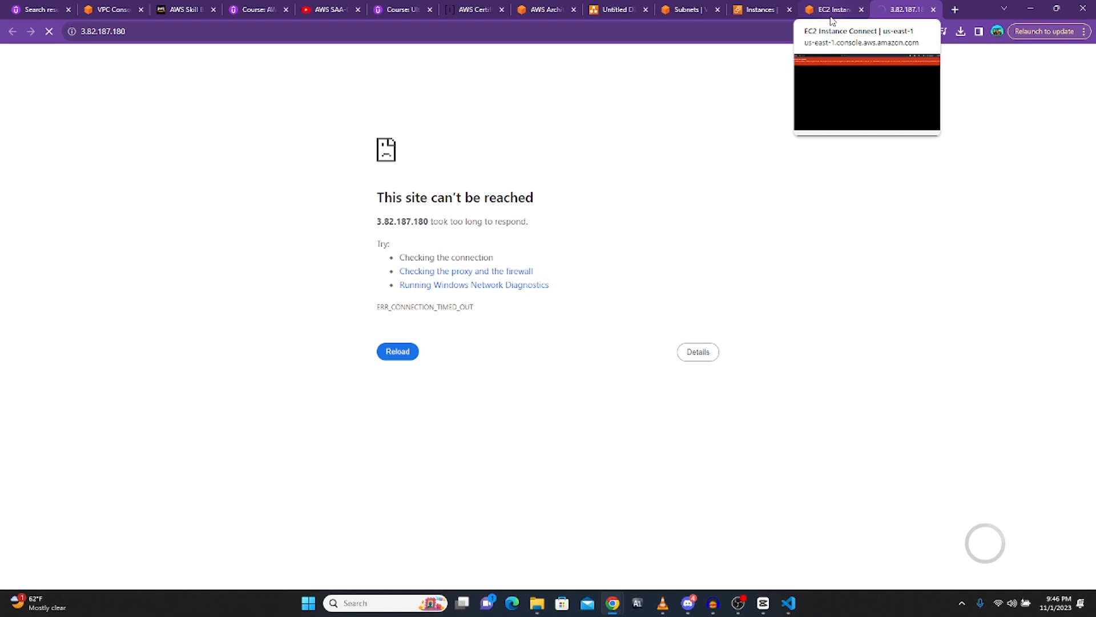
Check the Demo instance's security rules and open the launch-wizard-1 inbound rules for editing
click(833, 17)
click(765, 18)
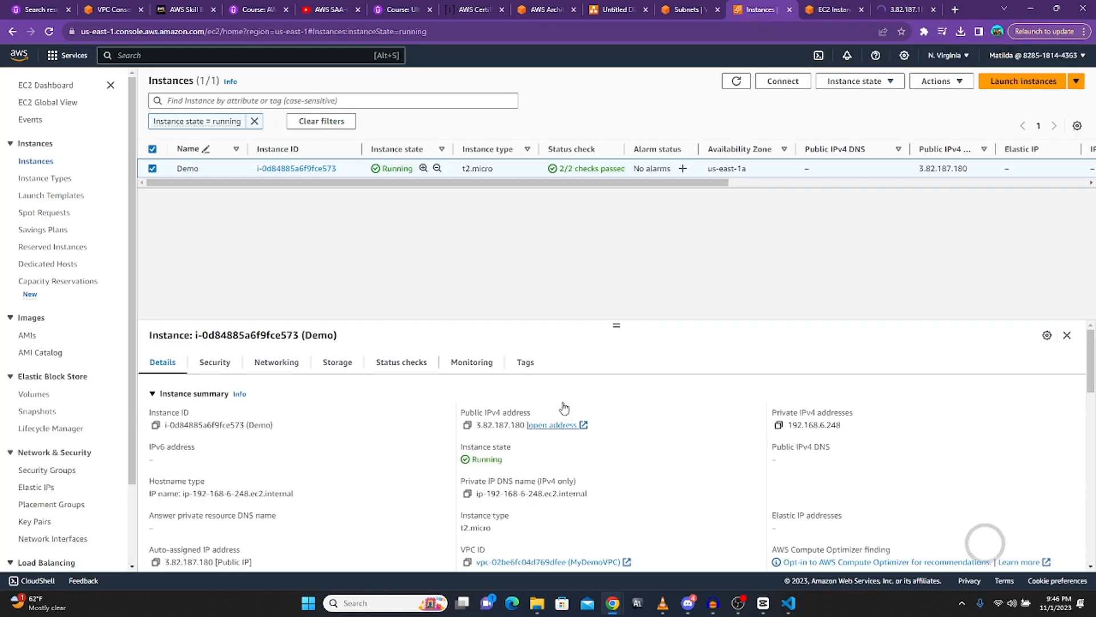
click(216, 364)
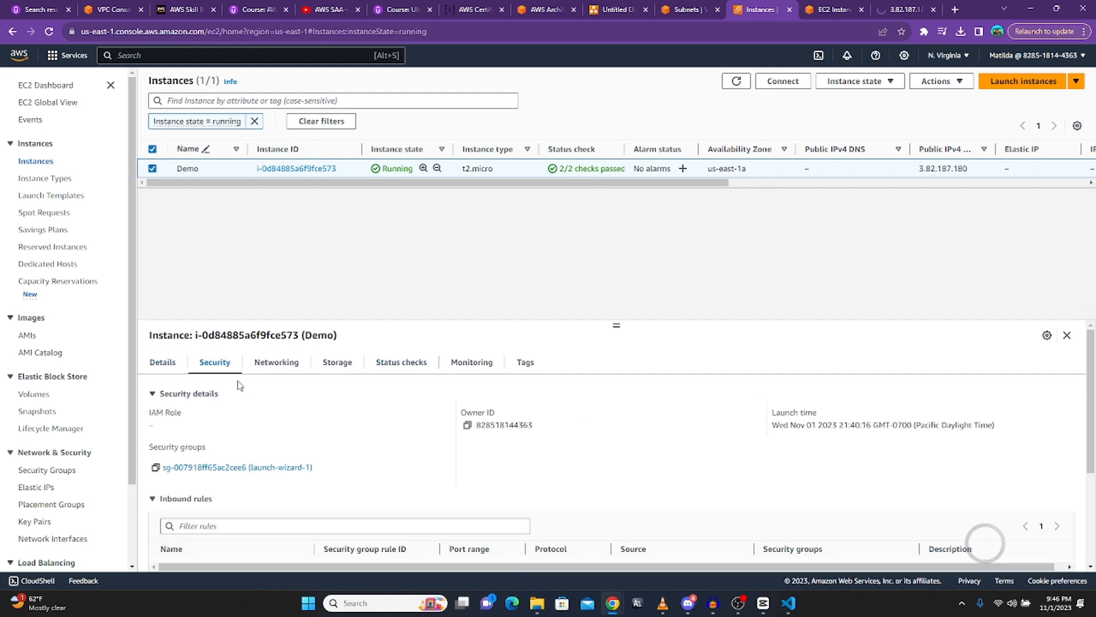
scroll(348, 431, down, 2)
scroll(394, 428, up, 2)
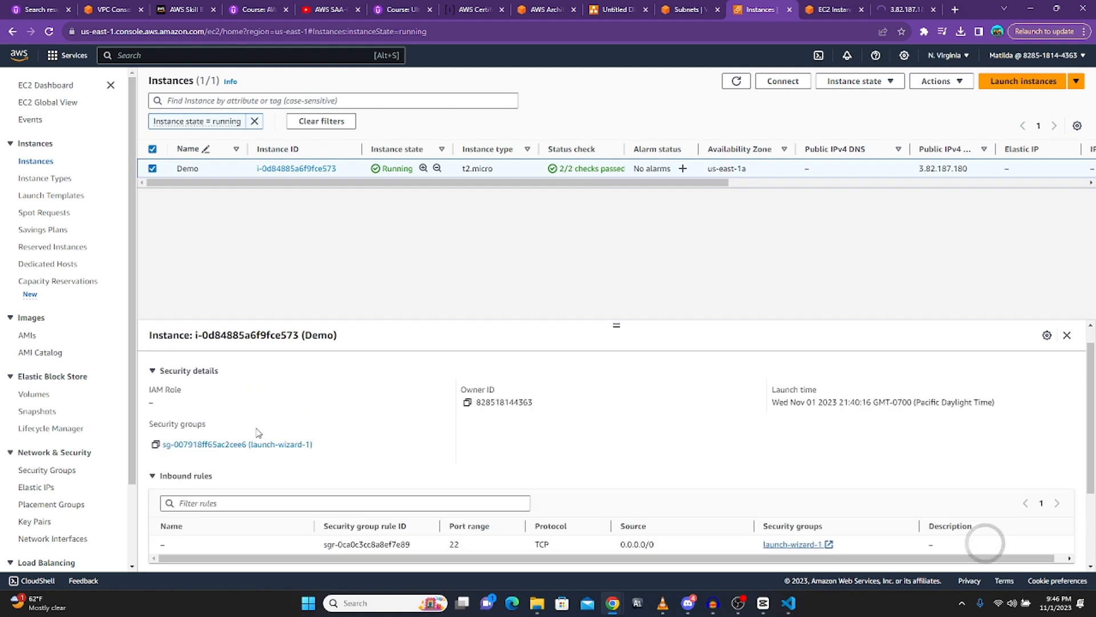
scroll(485, 441, up, 1)
scroll(482, 443, down, 4)
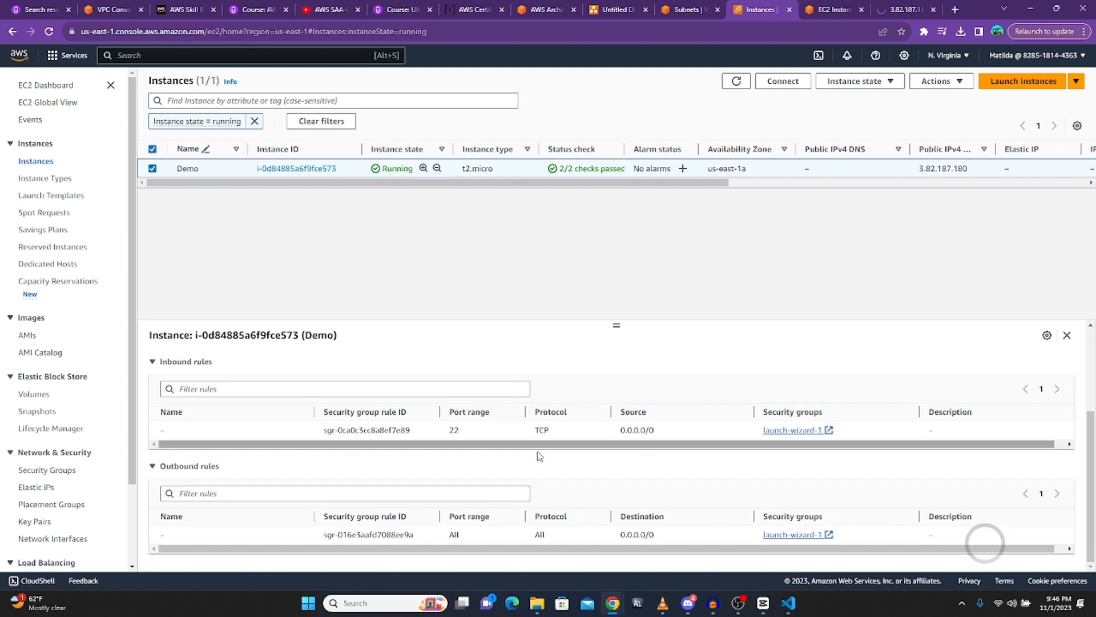
scroll(503, 414, up, 3)
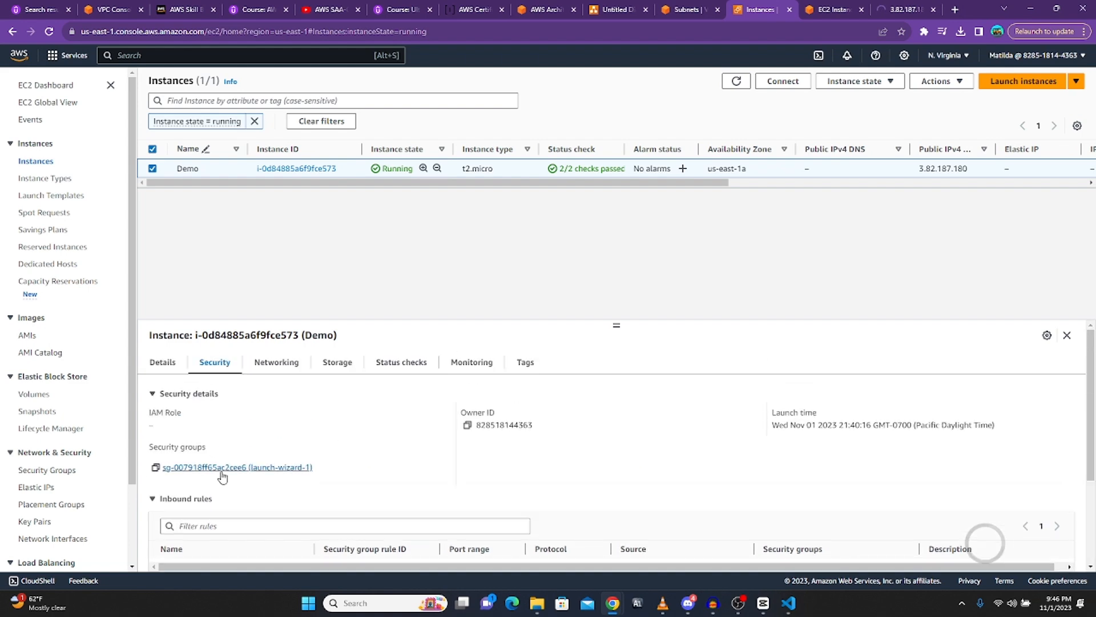
click(222, 471)
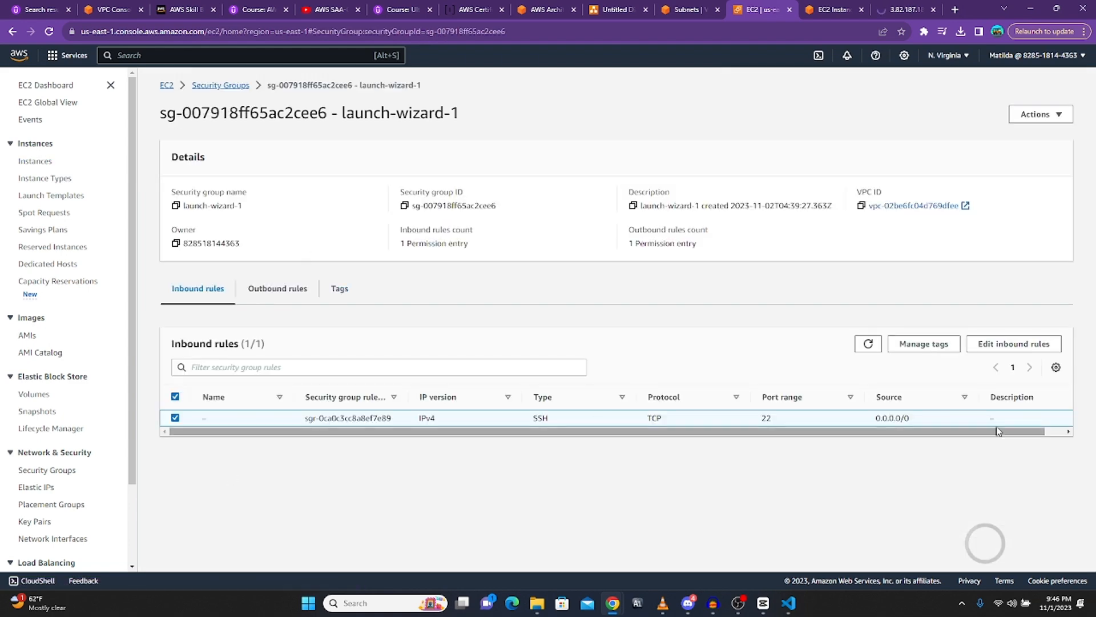
click(1014, 343)
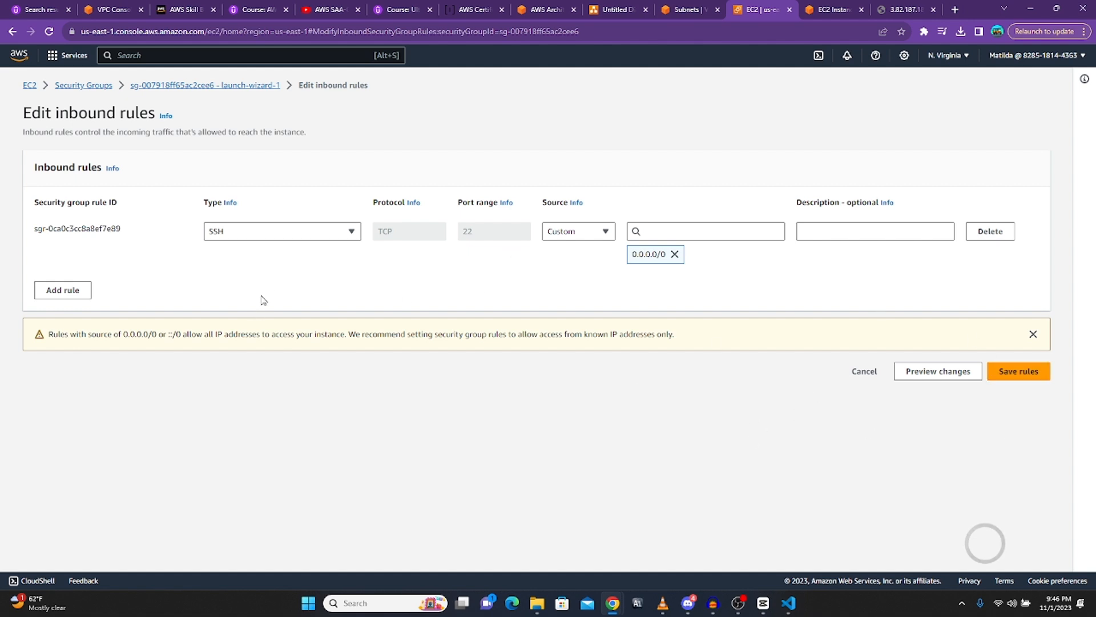
Add an inbound HTTP rule with source 0.0.0.0/0 to the security group and save the rules
click(67, 294)
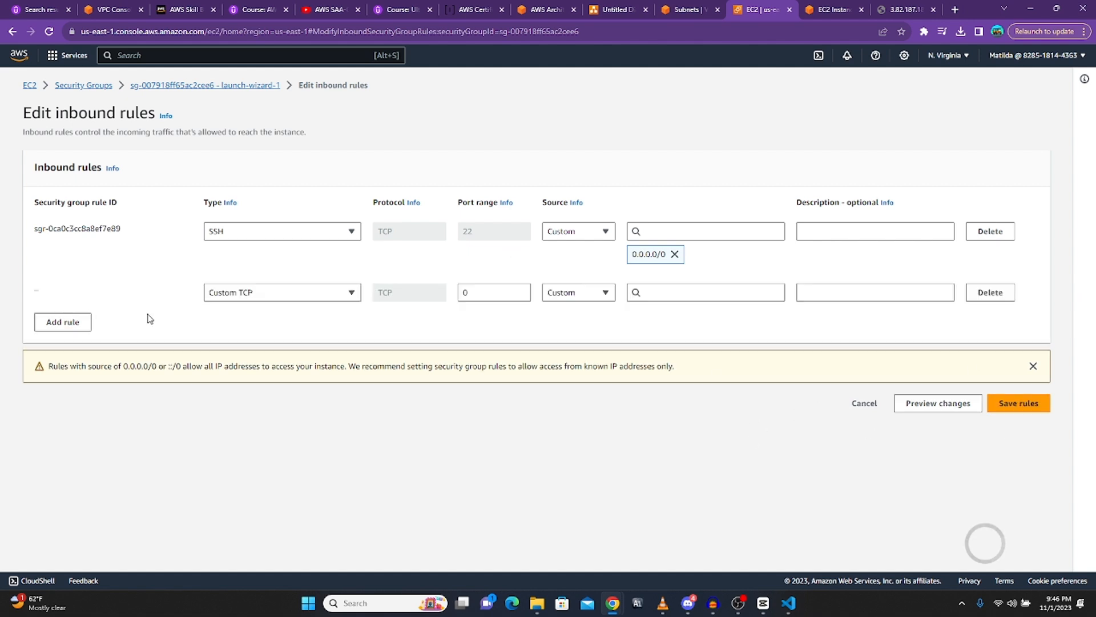
click(277, 298)
scroll(264, 474, down, 3)
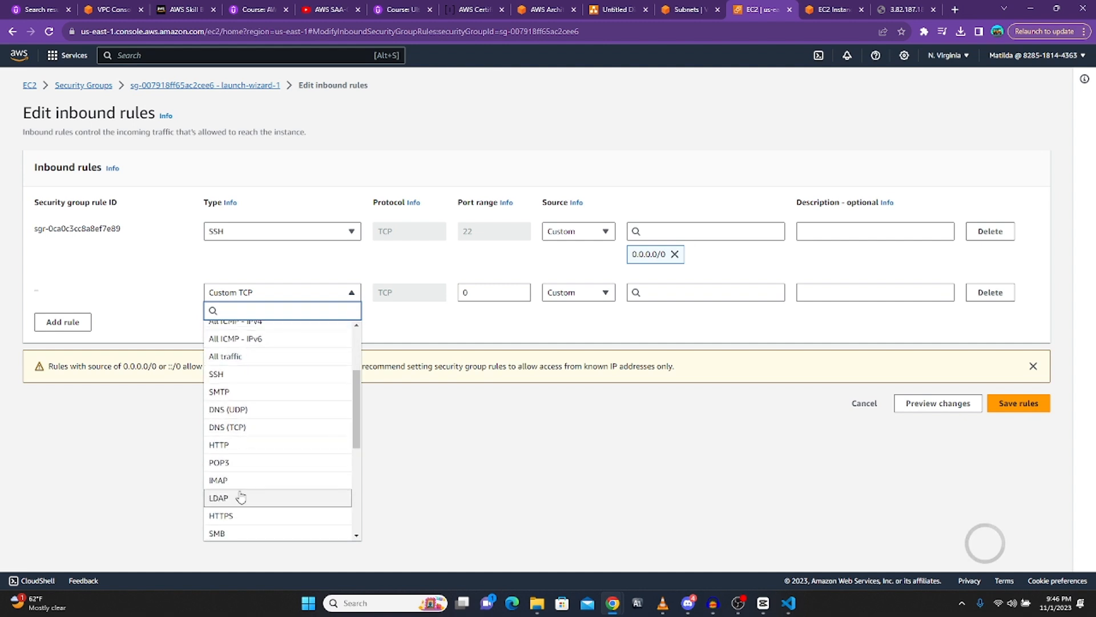
scroll(252, 462, down, 1)
click(249, 389)
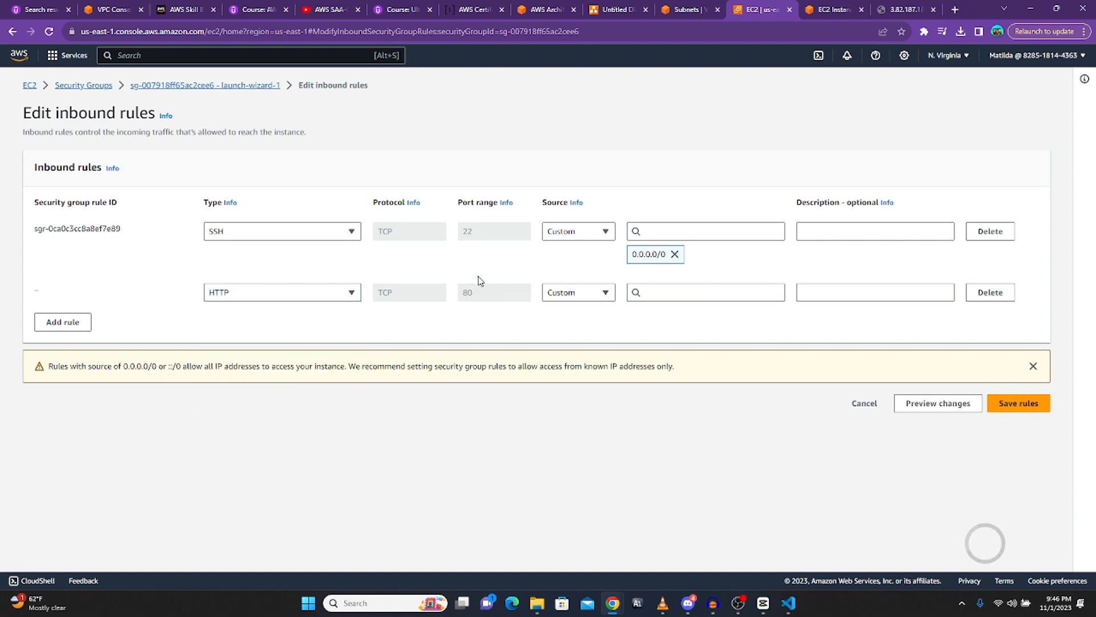
click(634, 293)
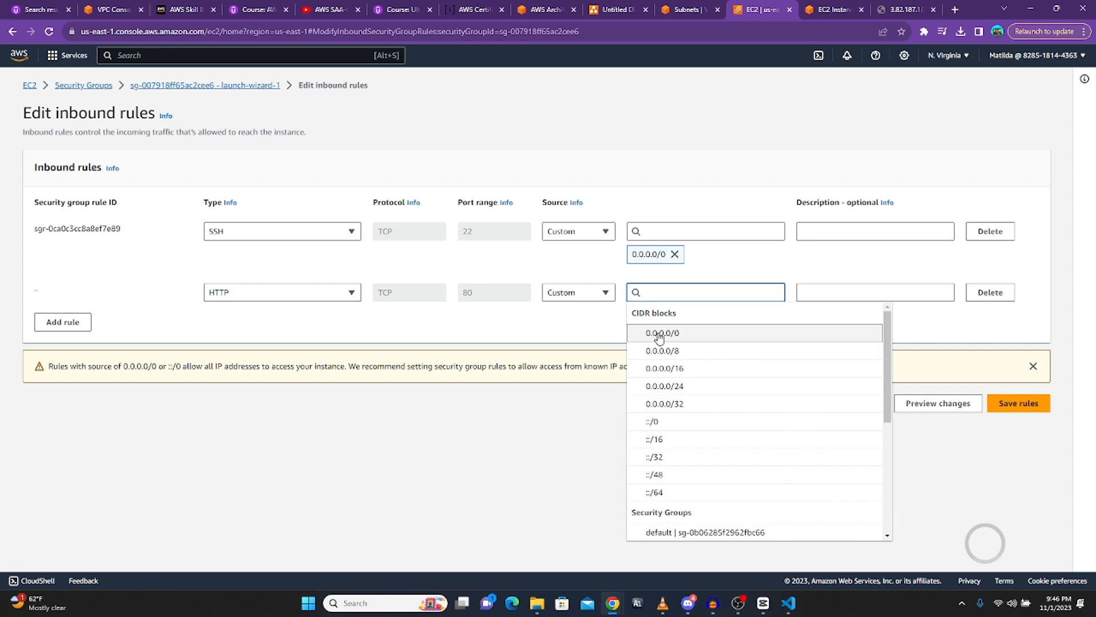
click(658, 333)
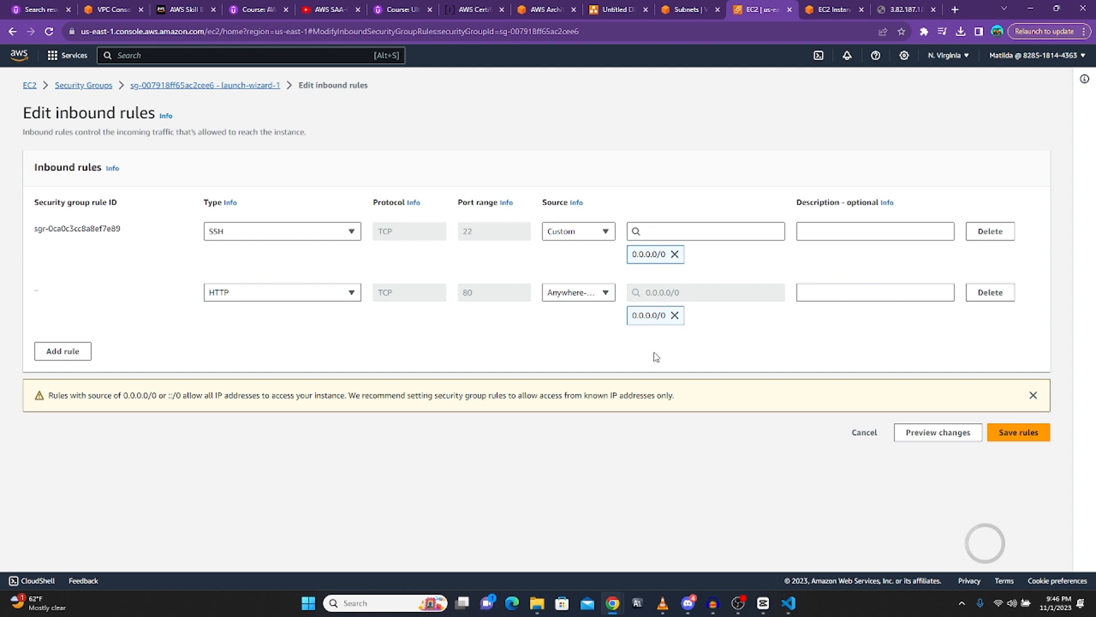
click(1017, 433)
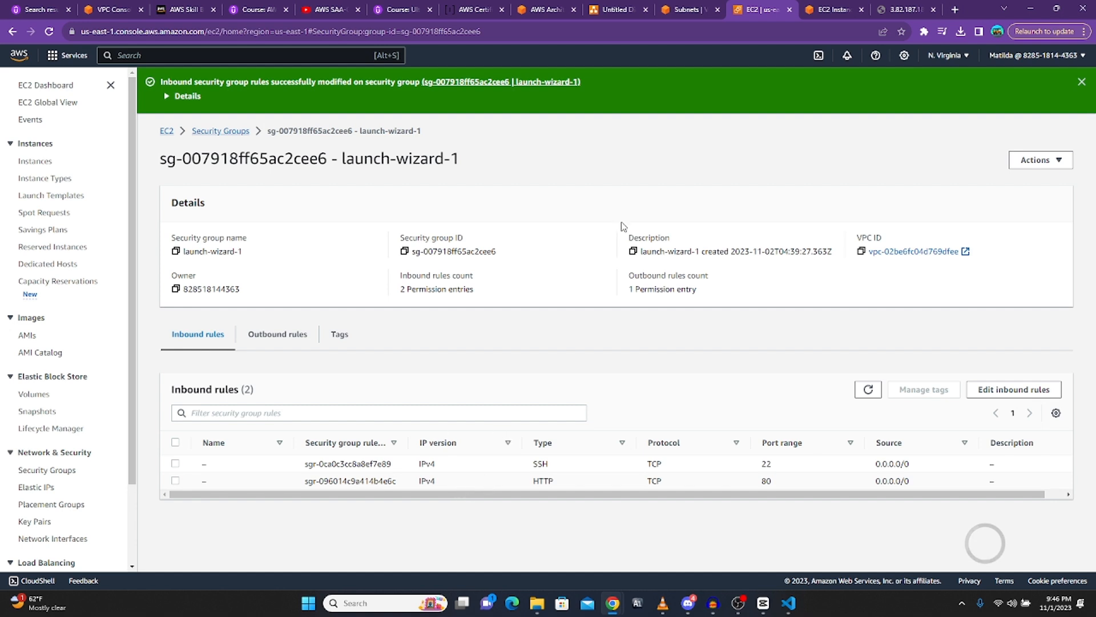
click(903, 10)
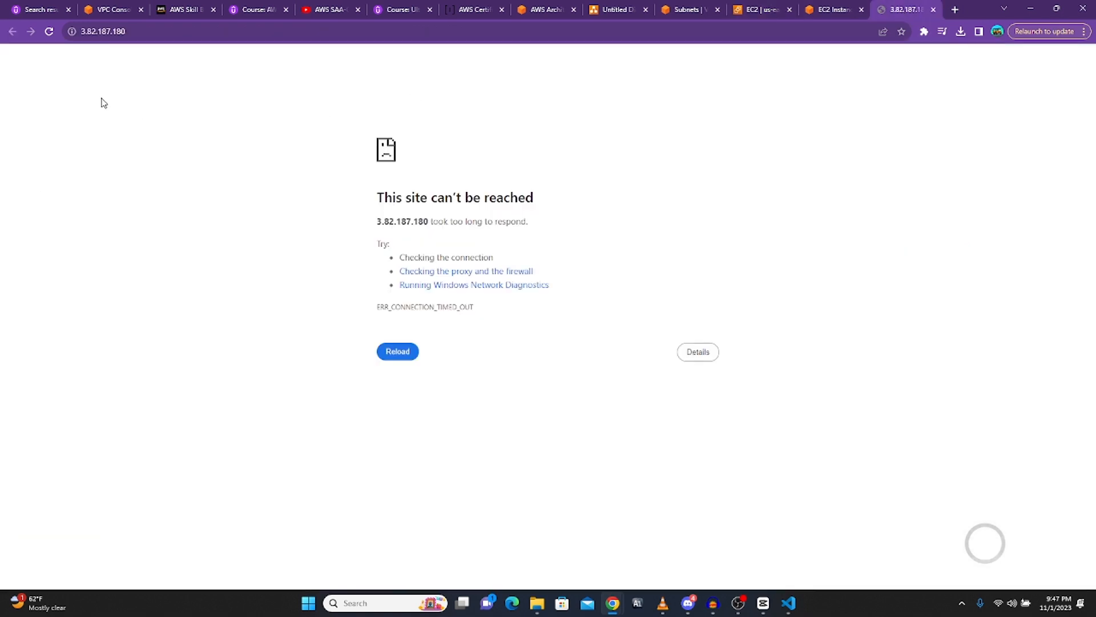
click(50, 32)
click(84, 32)
click(86, 33)
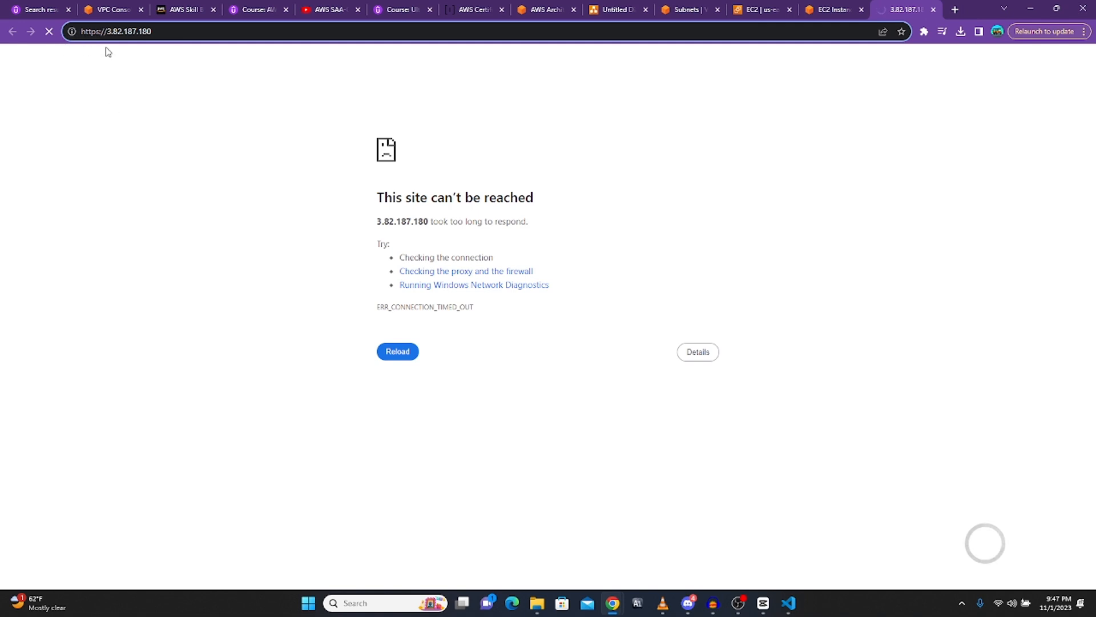
key(BackSpace)
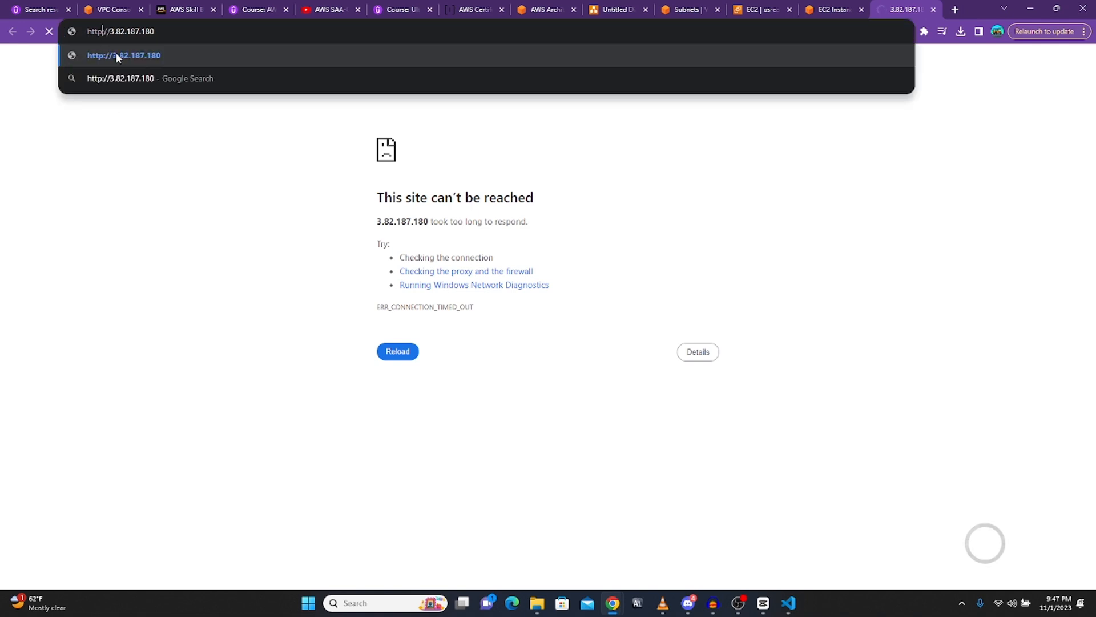
click(131, 57)
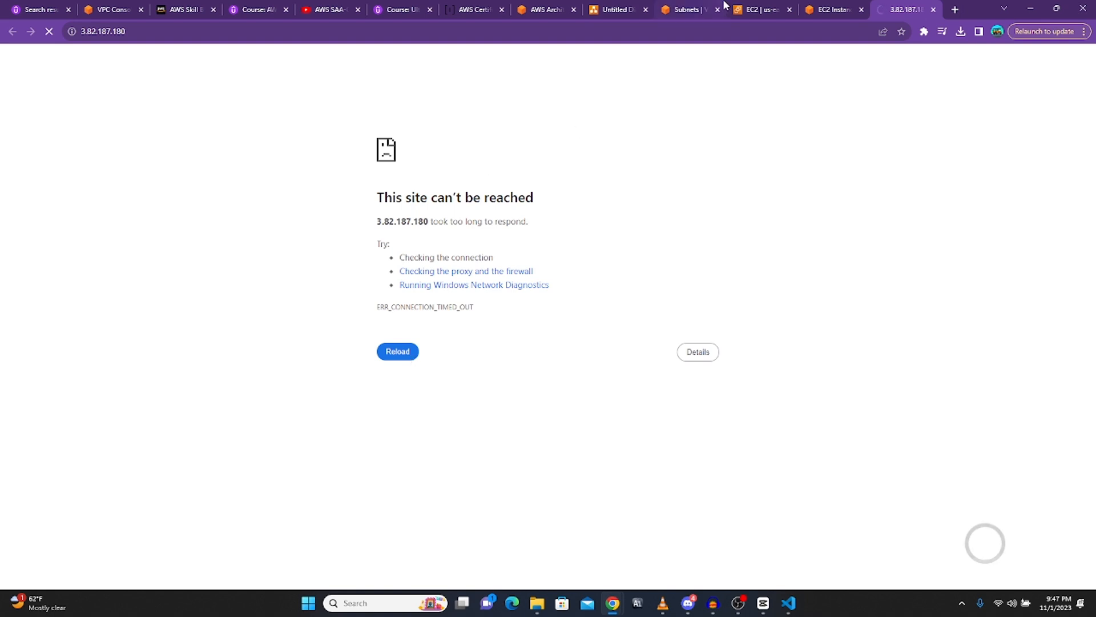
Check the EC2 Instance Connect session and the public IP page again for a connection
click(811, 15)
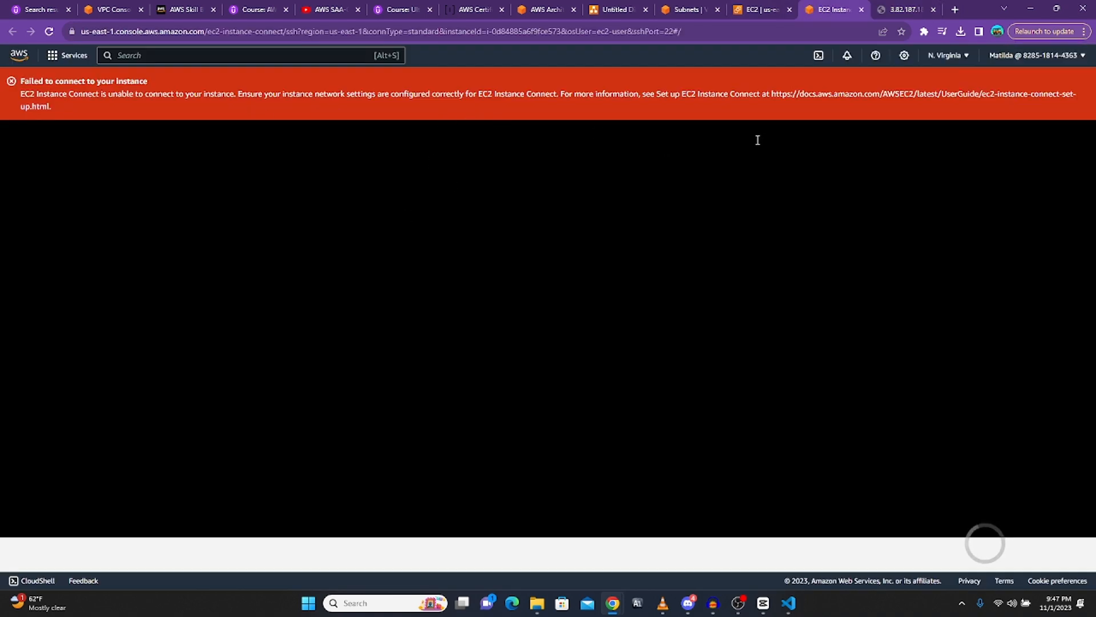
click(911, 10)
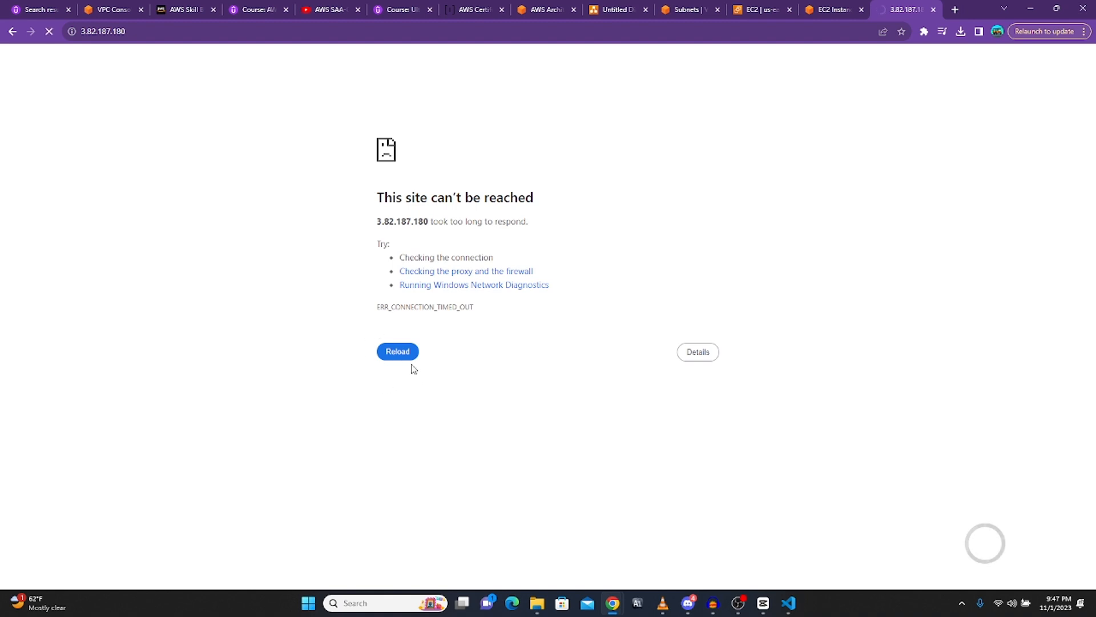
click(826, 11)
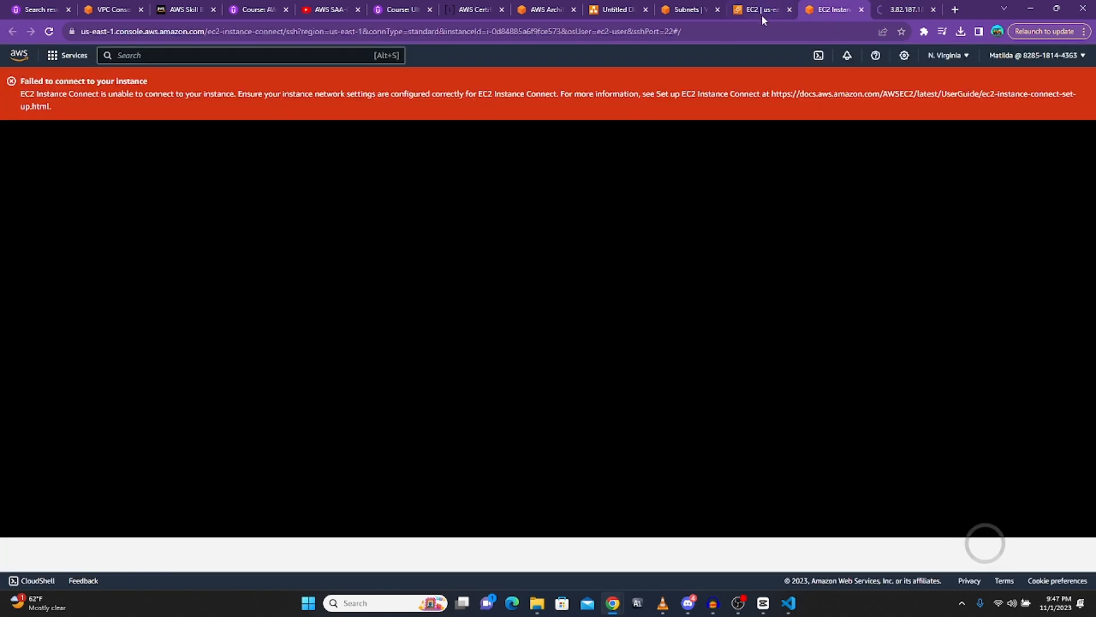
Switch to the diagrams.net network diagram and examine the path from user through internet gateway and router to the EC2 instance
click(613, 12)
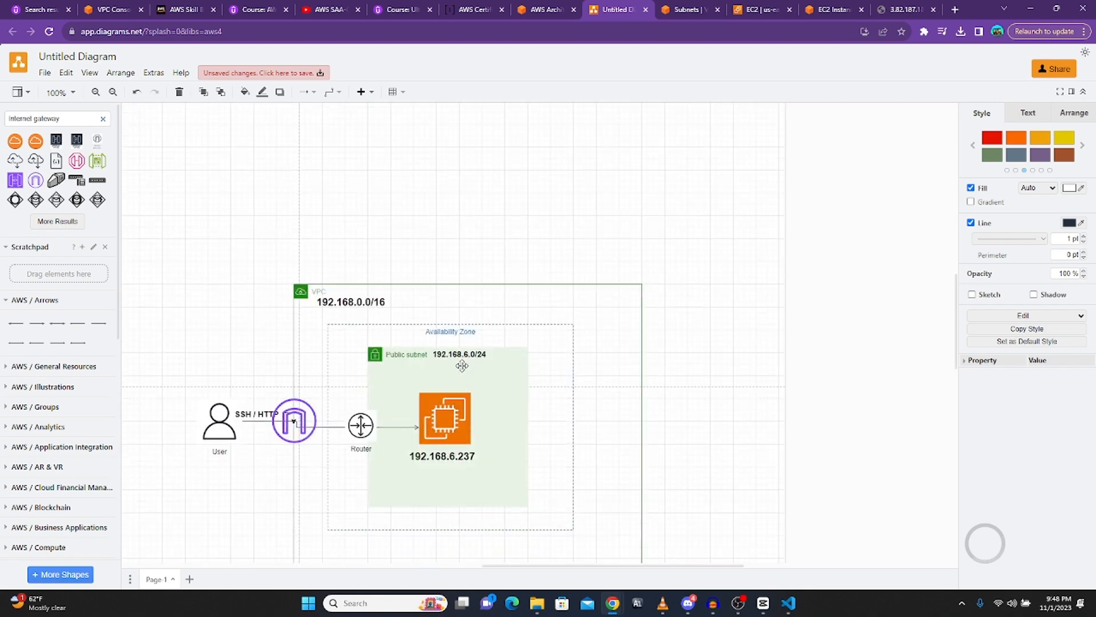
scroll(464, 354, down, 3)
scroll(464, 354, up, 2)
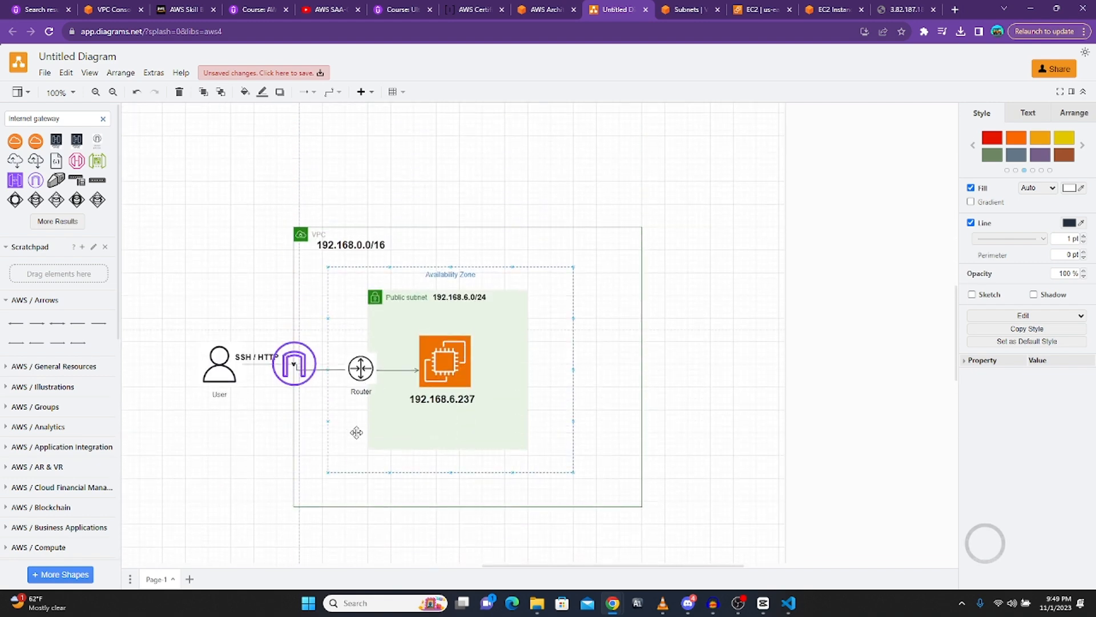
click(362, 370)
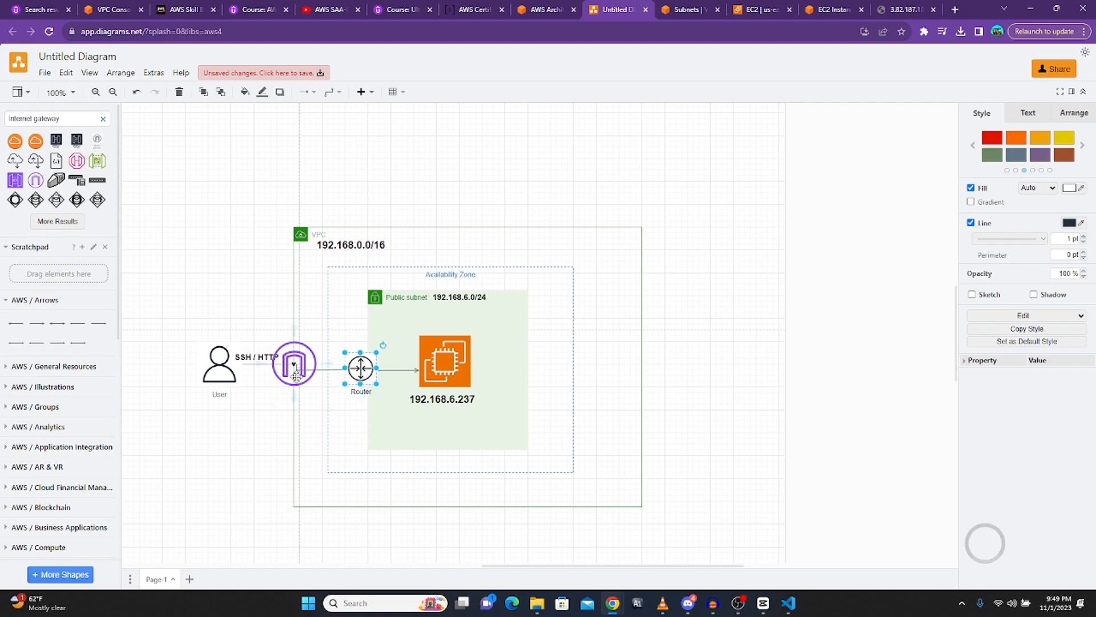
click(657, 420)
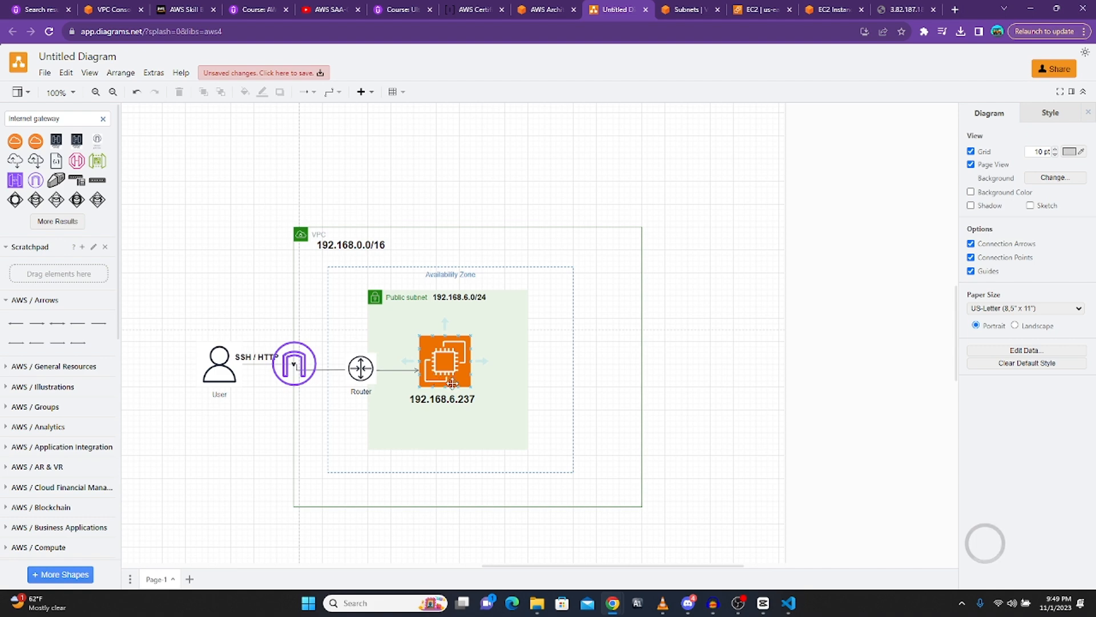
Return to the VPC console and check the IPv4 CIDR of MyDemoVPC in the list of VPCs
click(748, 11)
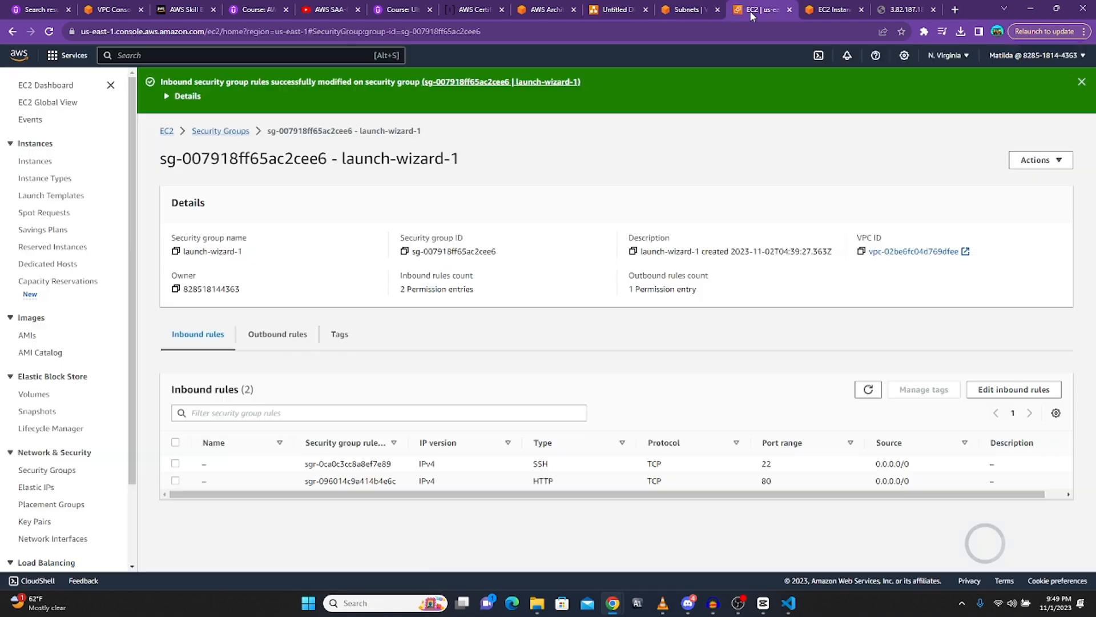
click(687, 14)
click(43, 181)
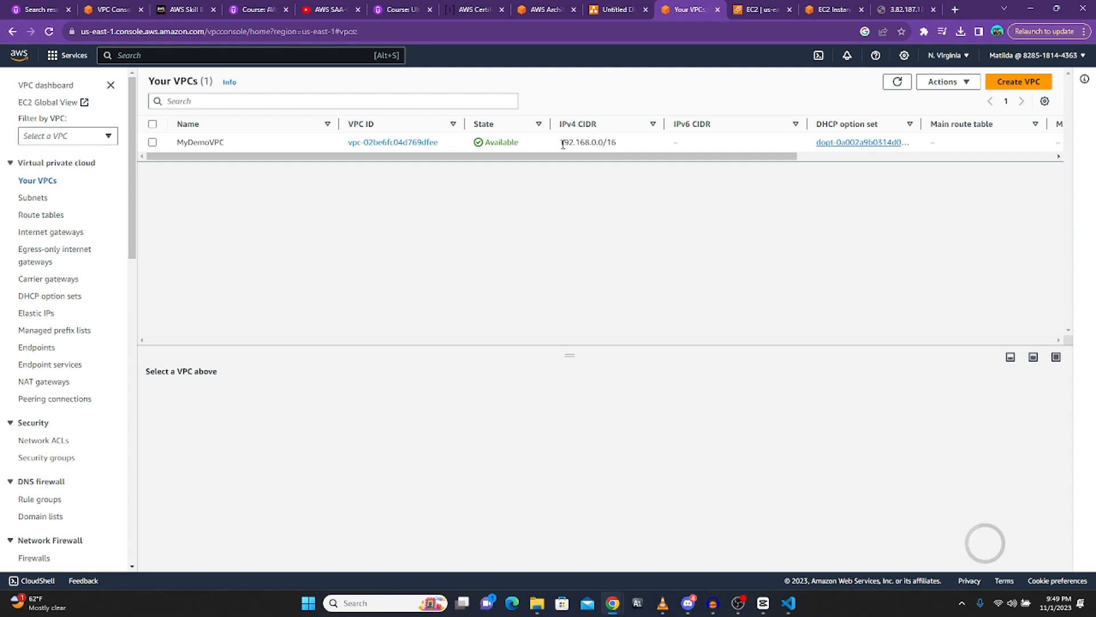
drag(562, 144, 631, 154)
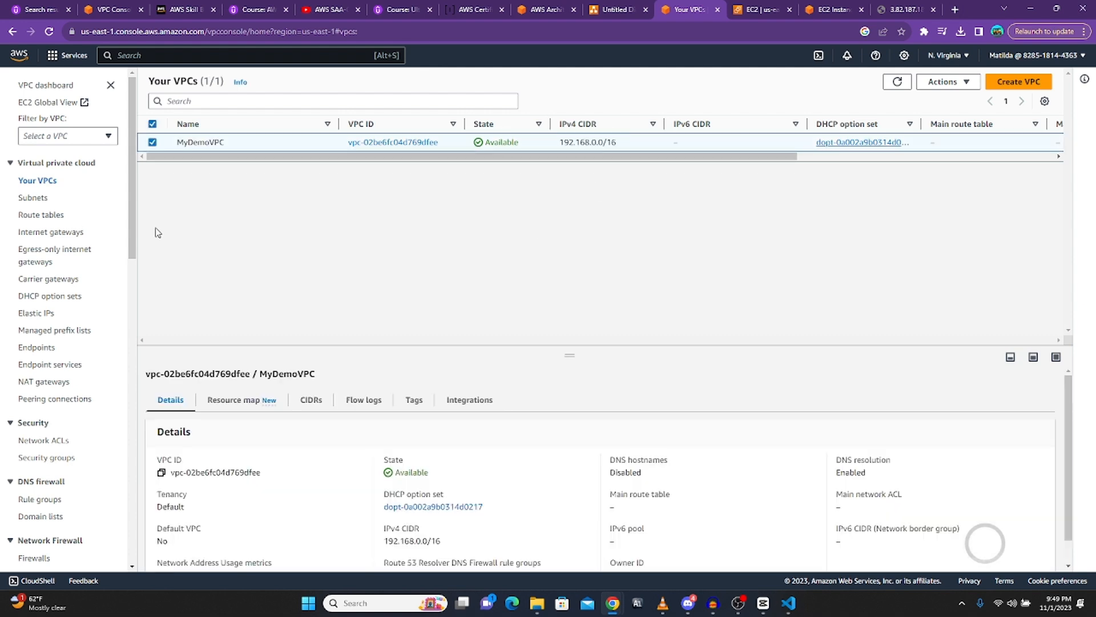
Name the unnamed main route table of MyDemoVPC "Main2" and save the name
click(46, 217)
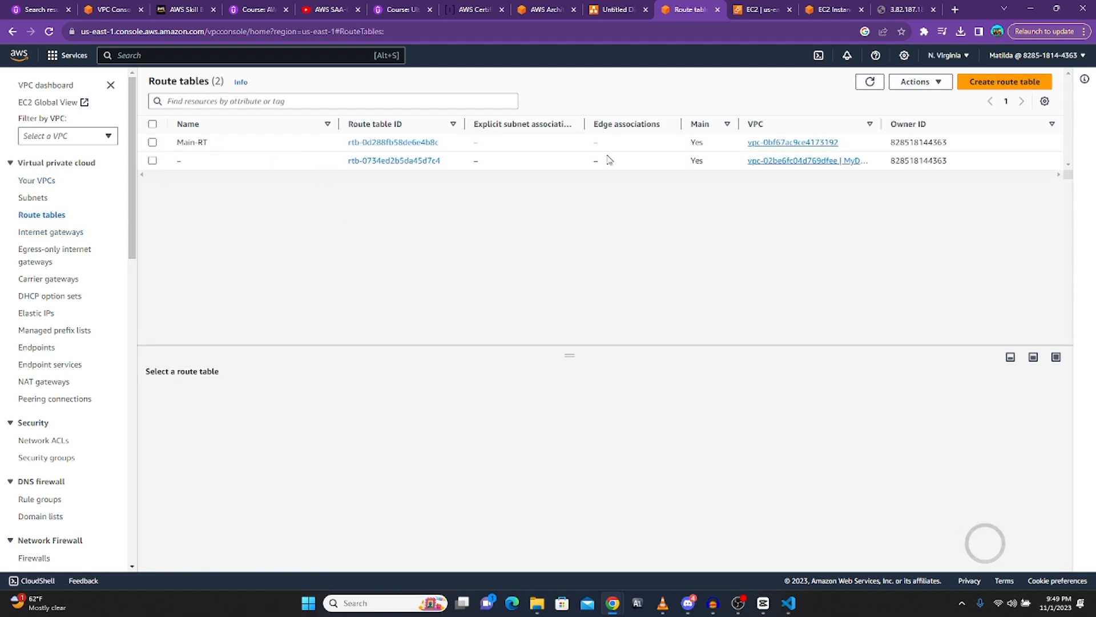
click(152, 161)
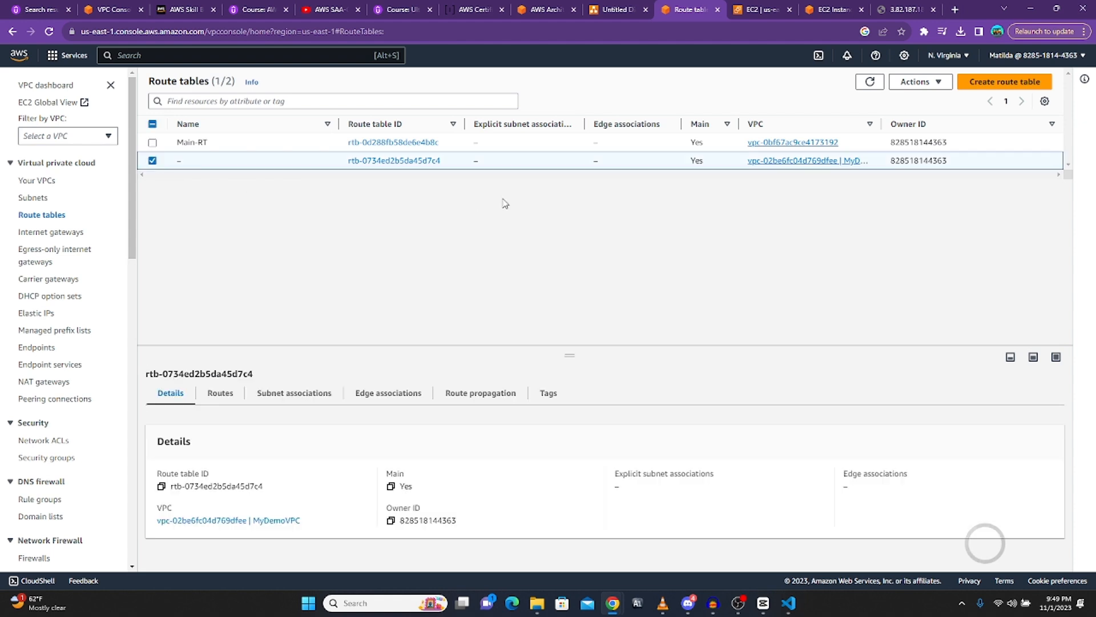
click(152, 161)
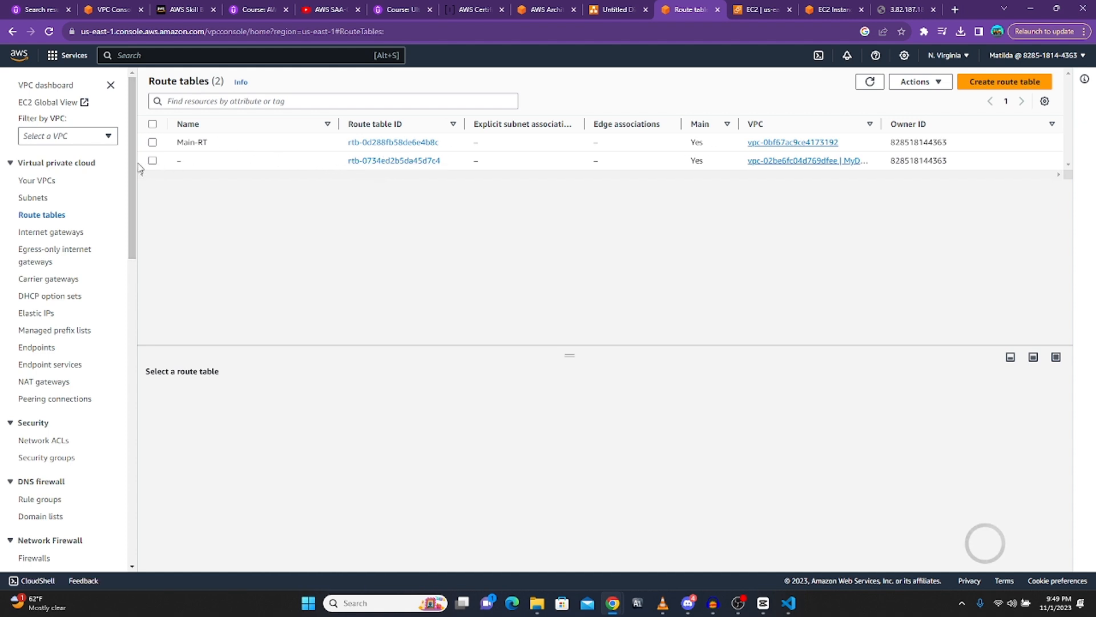
click(158, 164)
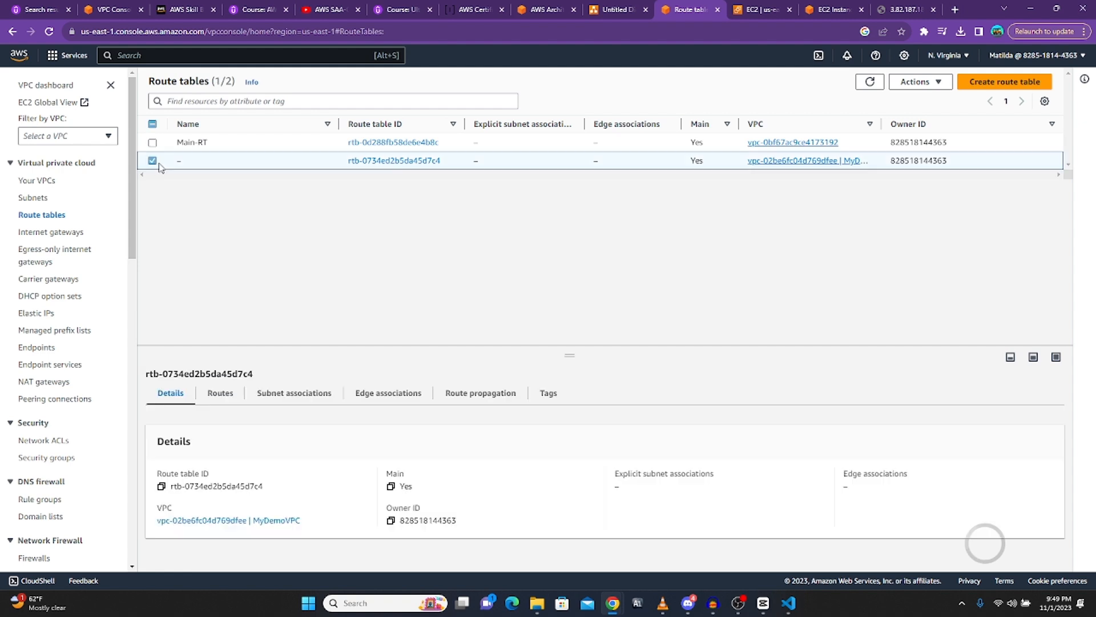
click(189, 162)
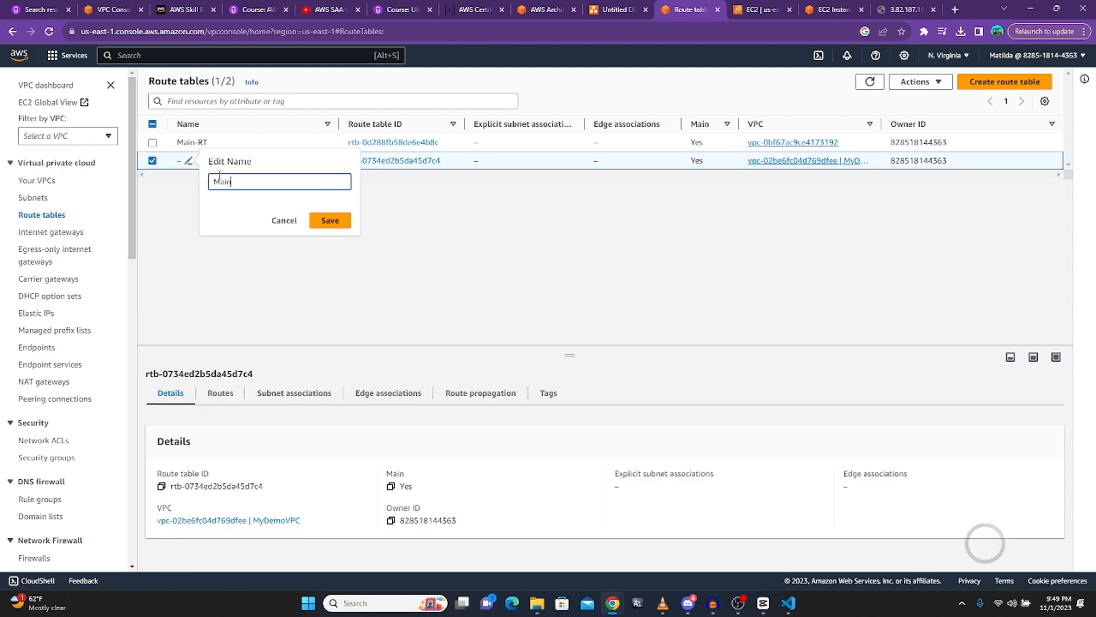
text(Main2)
click(330, 221)
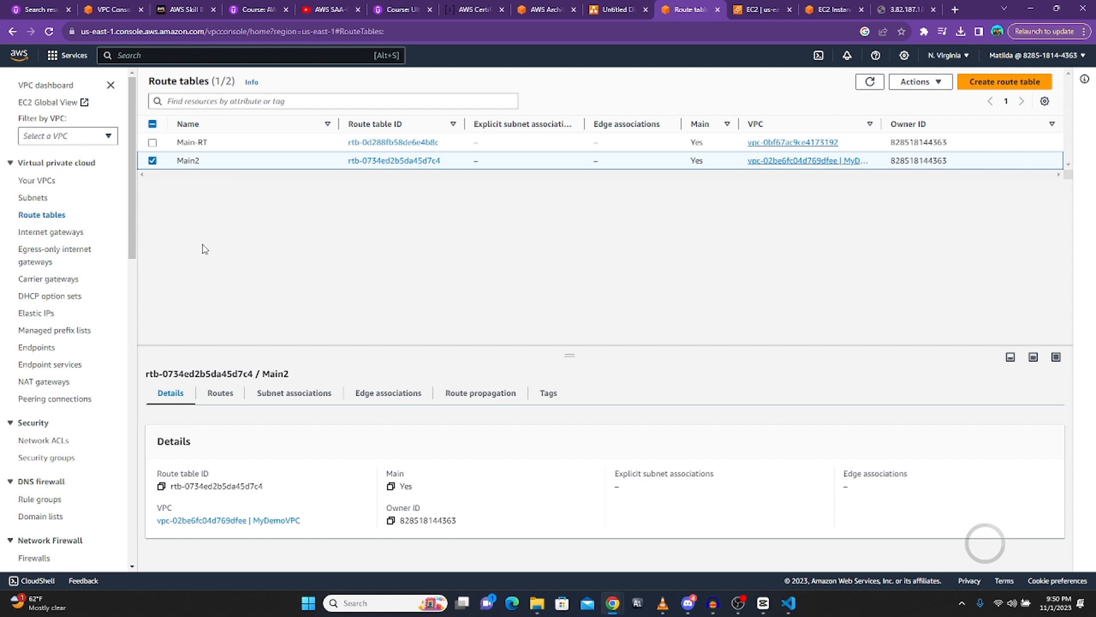
Delete the detached internet gateway MyIGW, confirming the deletion with "delete"
click(62, 234)
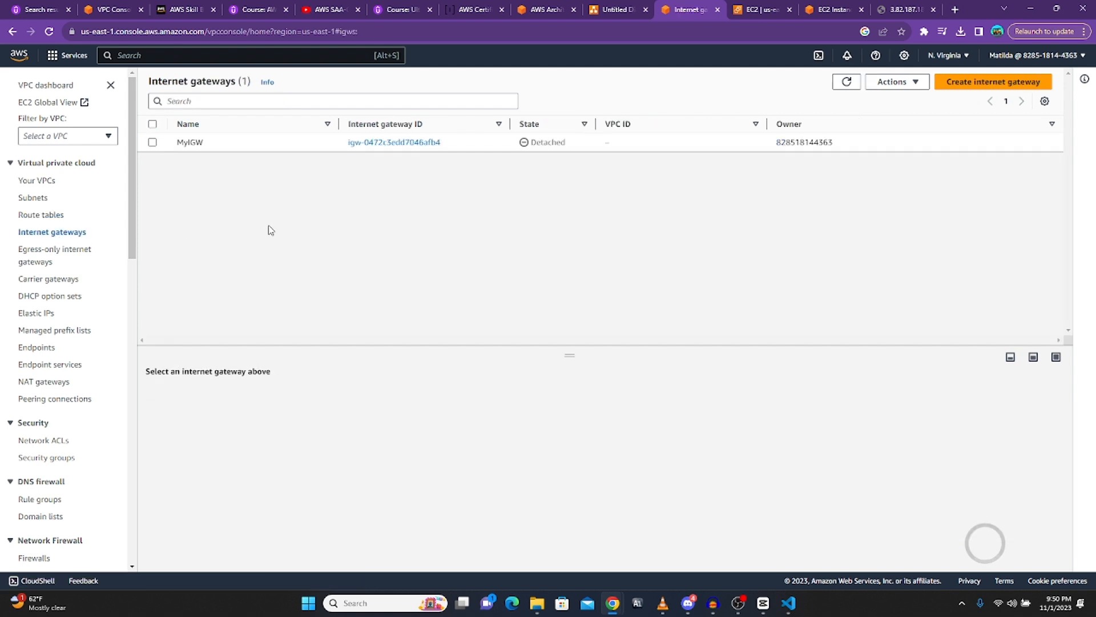
click(153, 142)
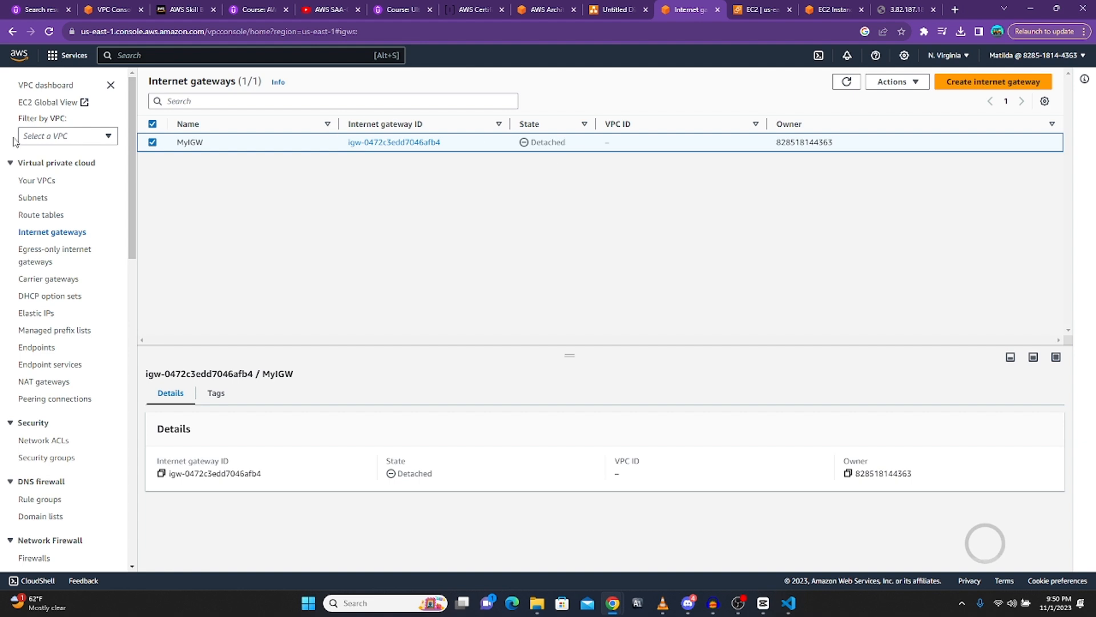
click(49, 31)
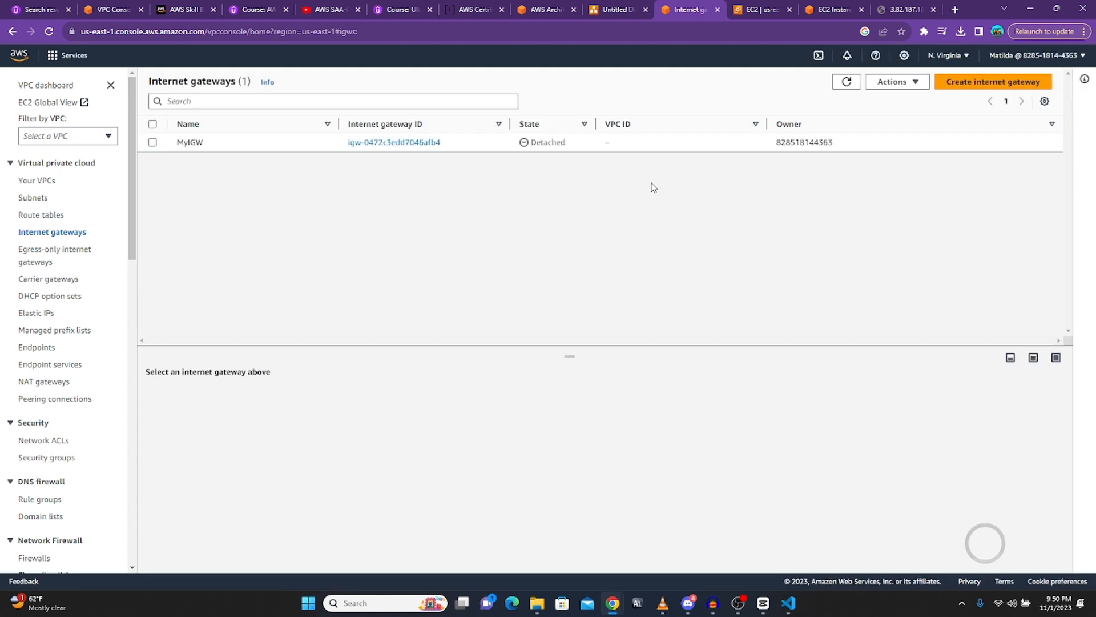
click(153, 143)
click(912, 82)
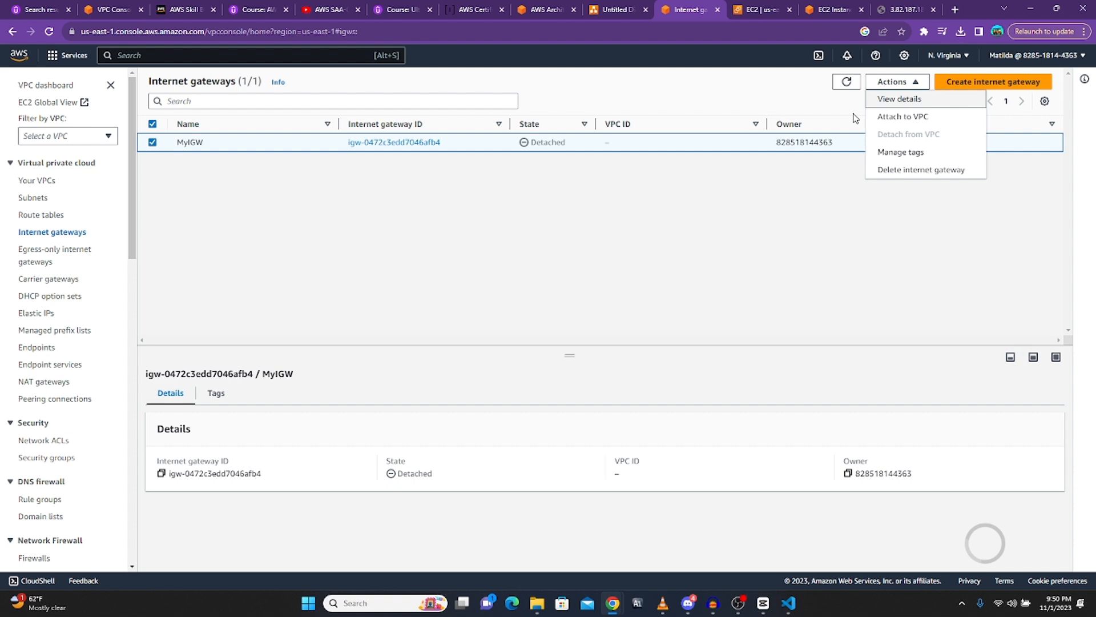
click(907, 170)
click(556, 358)
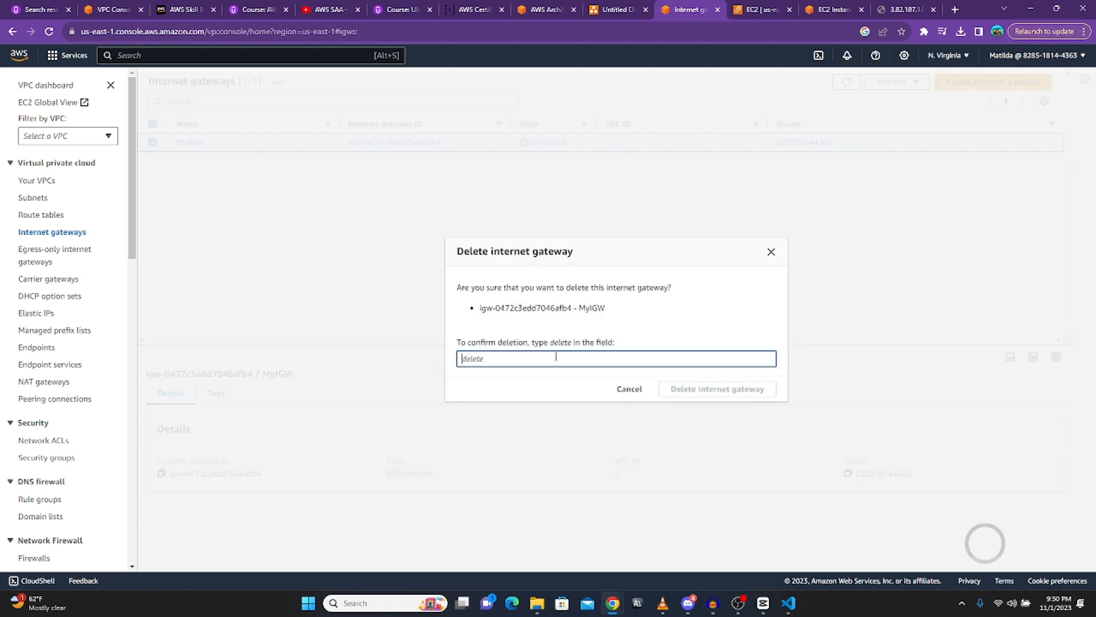
text(delete)
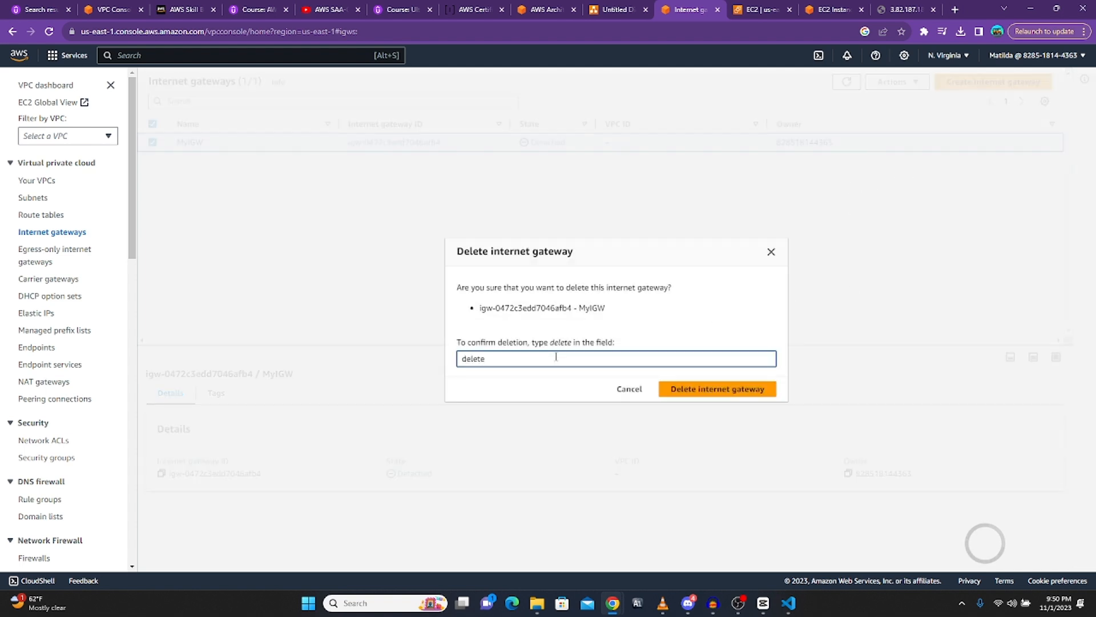
click(759, 394)
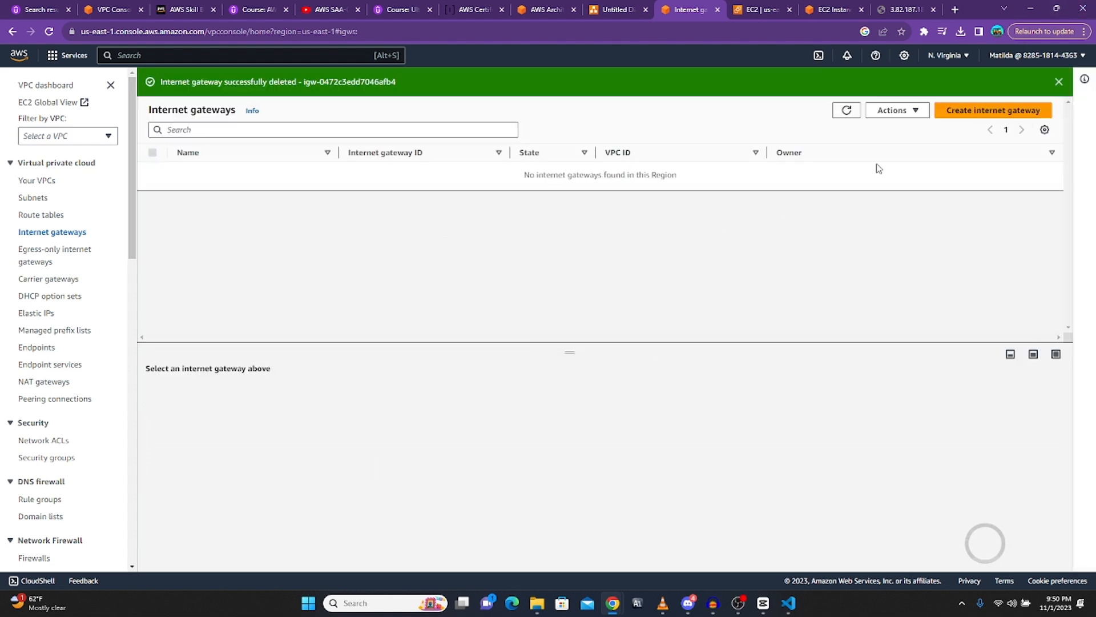
Create a new internet gateway with the name tag IGW-Demo
click(979, 110)
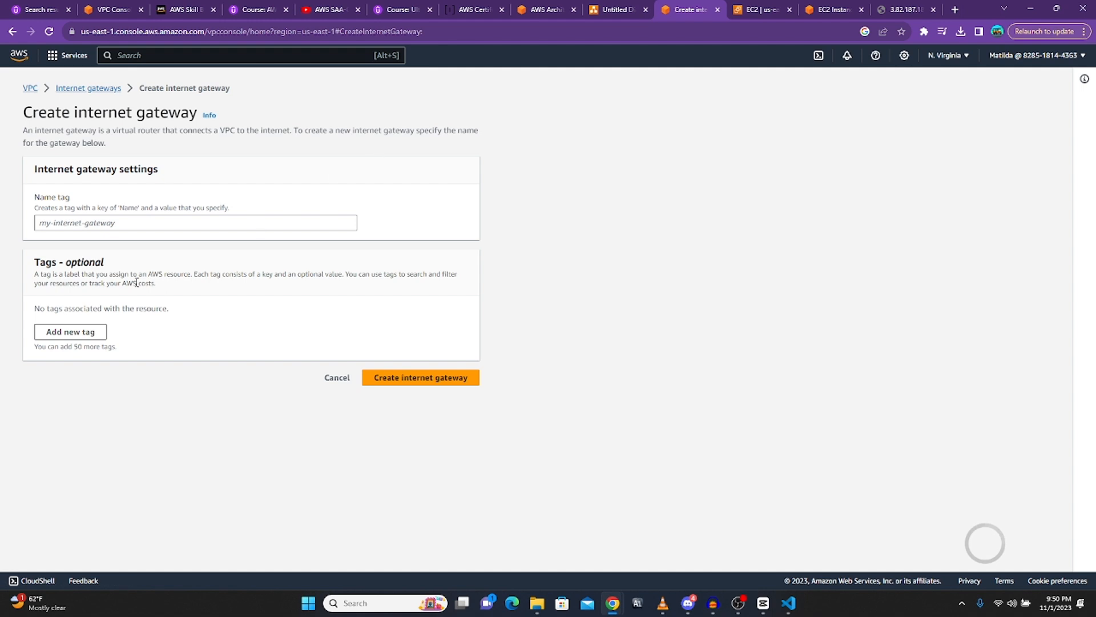
click(138, 224)
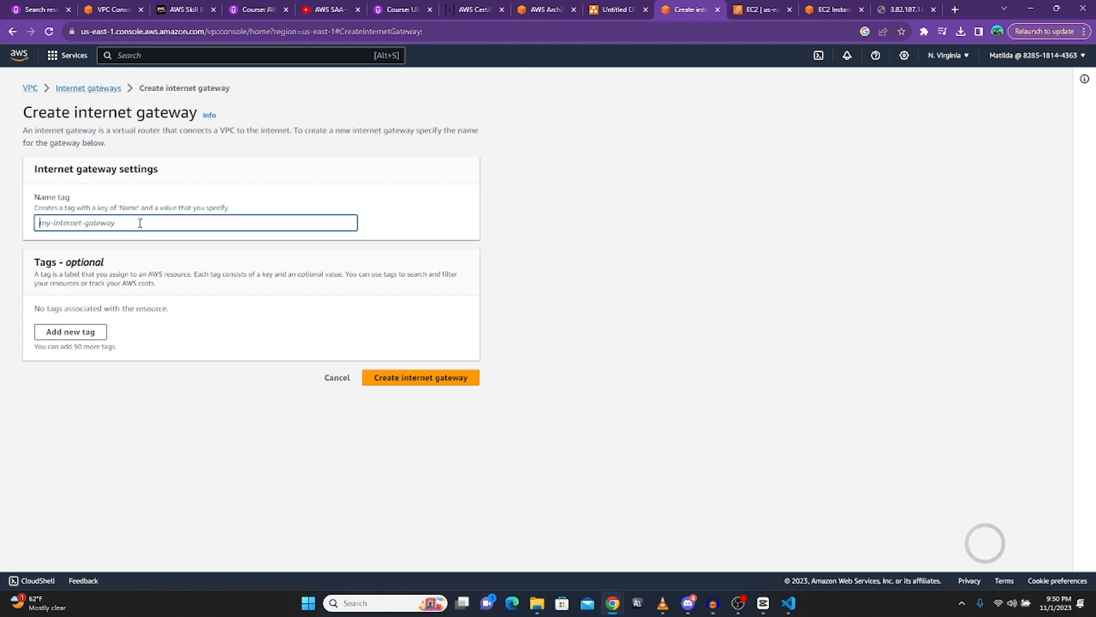
text(l)
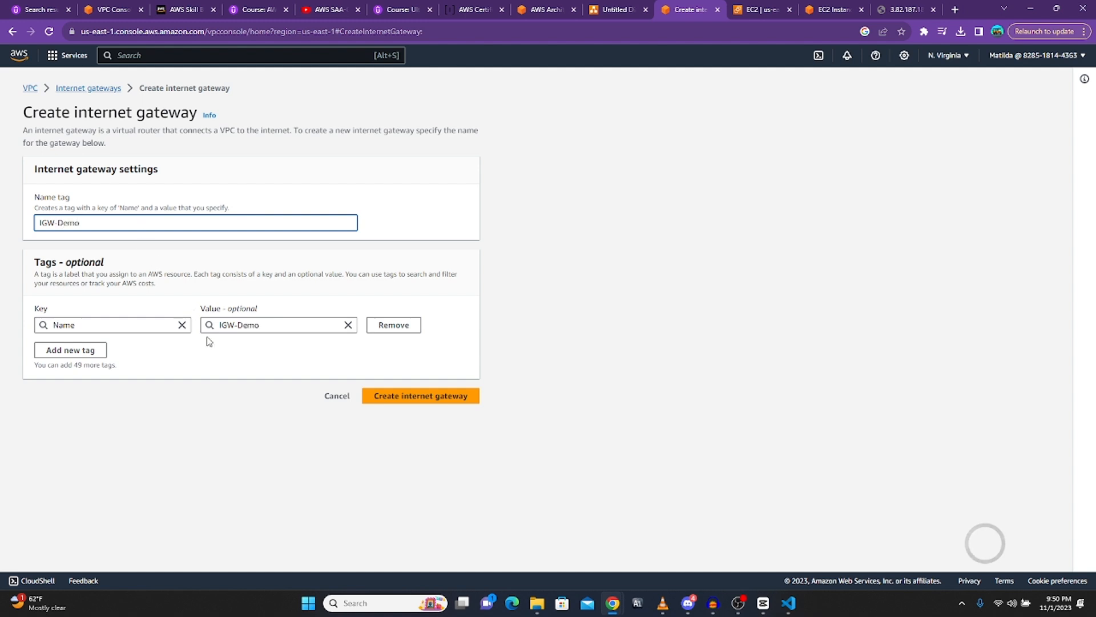
click(394, 400)
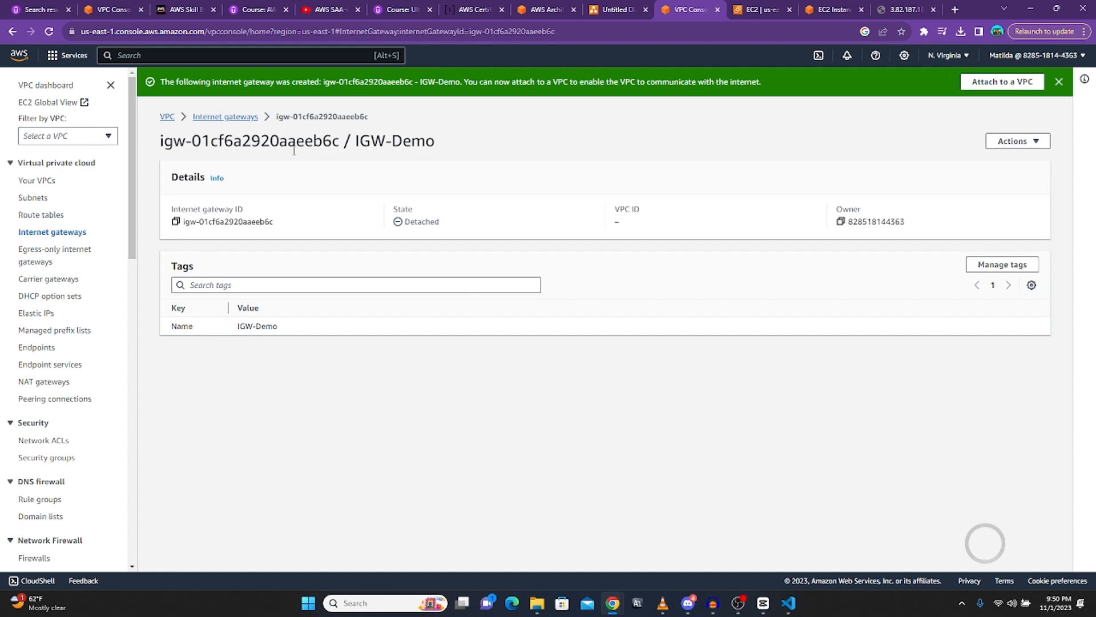
Attach the internet gateway IGW-Demo to MyDemoVPC from the list of internet gateways
click(49, 31)
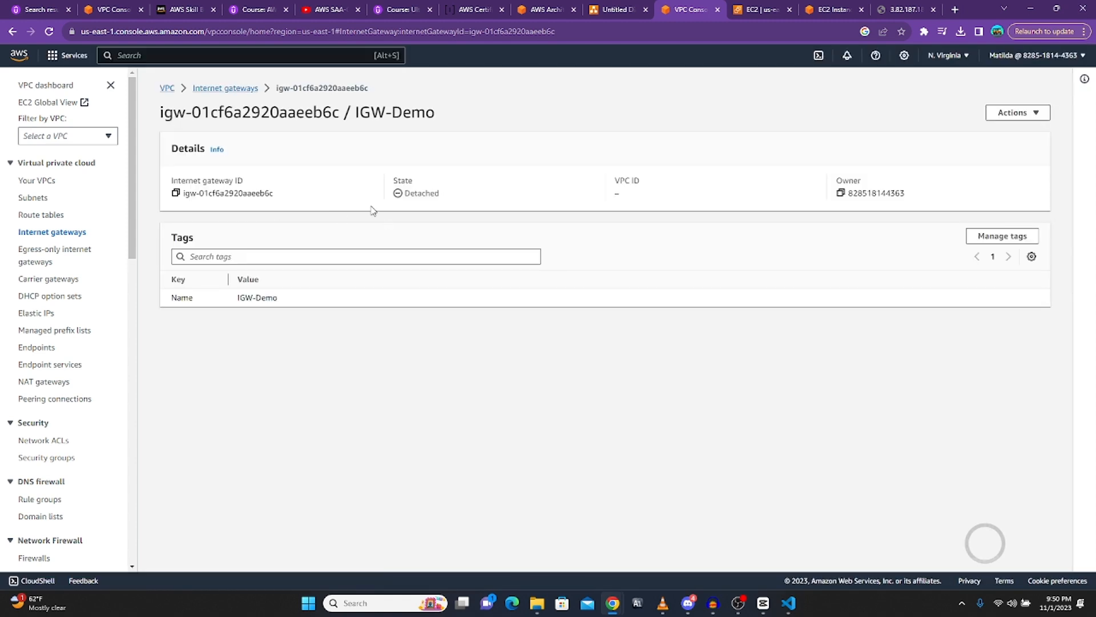
click(57, 231)
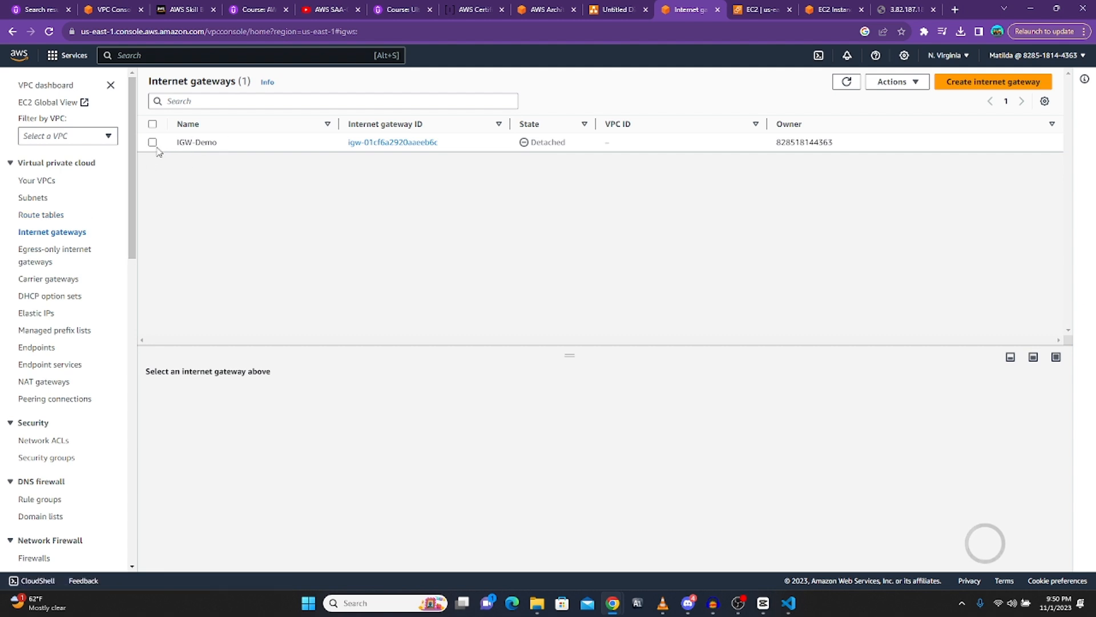
click(154, 144)
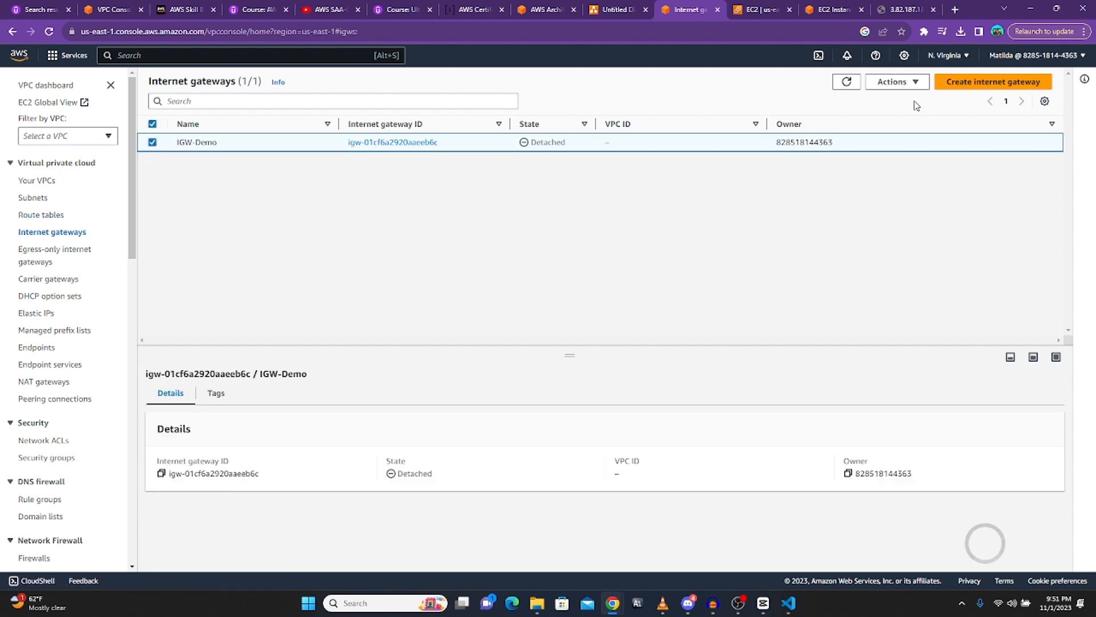
click(915, 84)
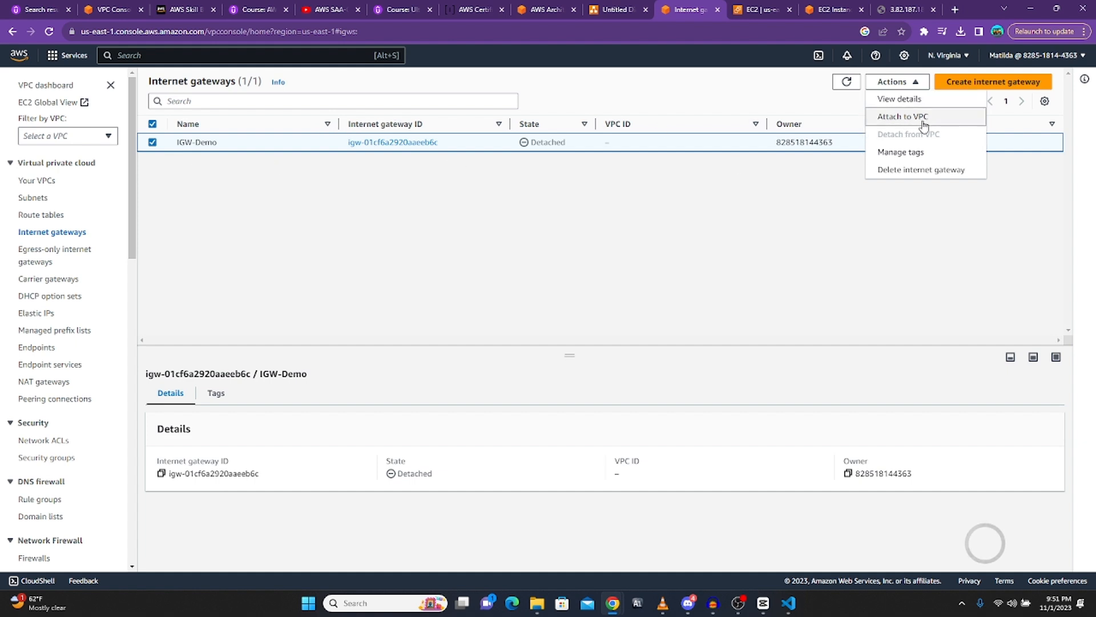
click(601, 8)
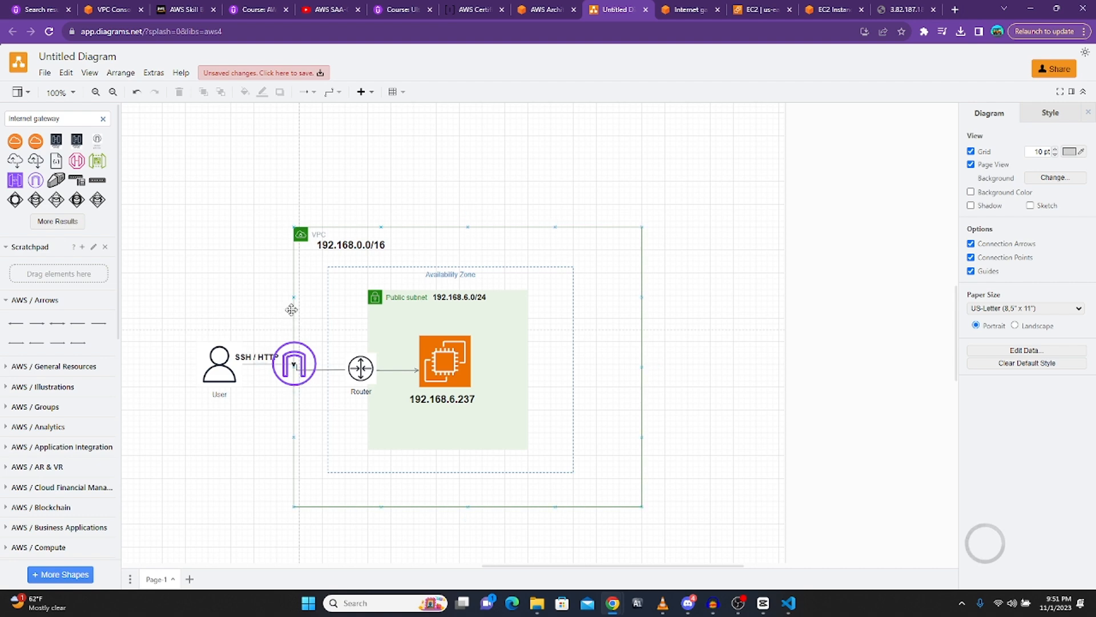
click(691, 10)
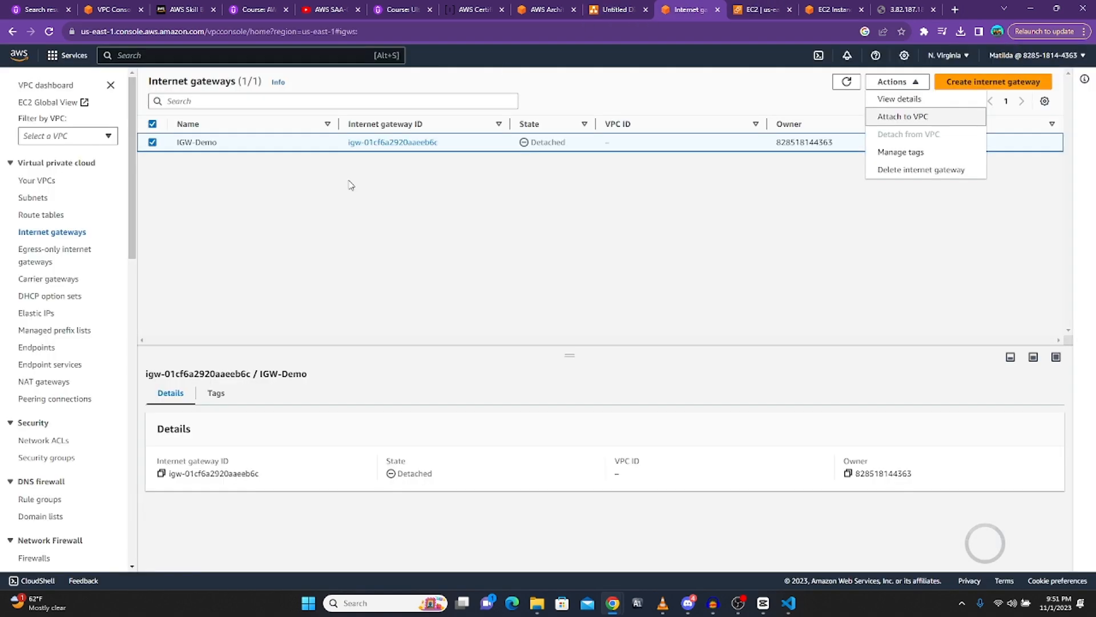
click(910, 118)
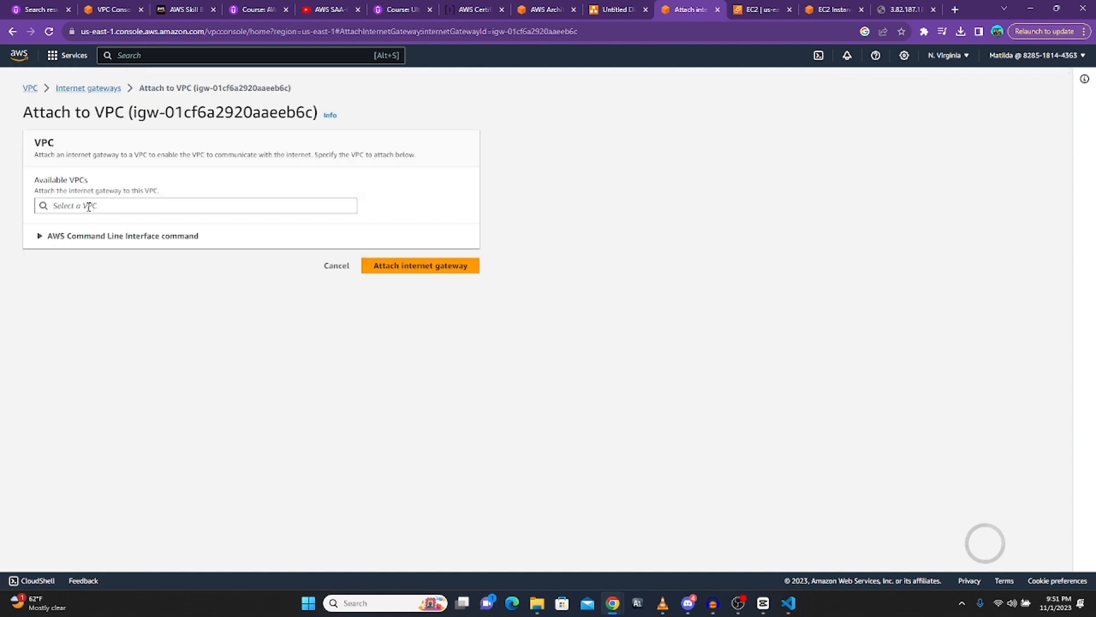
click(89, 206)
click(84, 224)
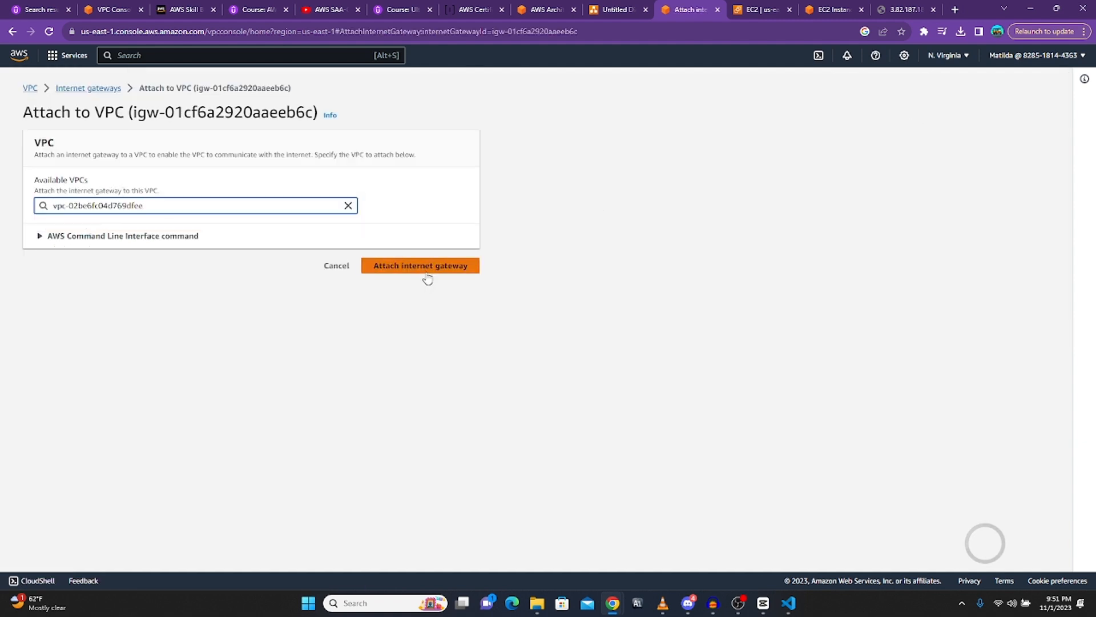
click(426, 273)
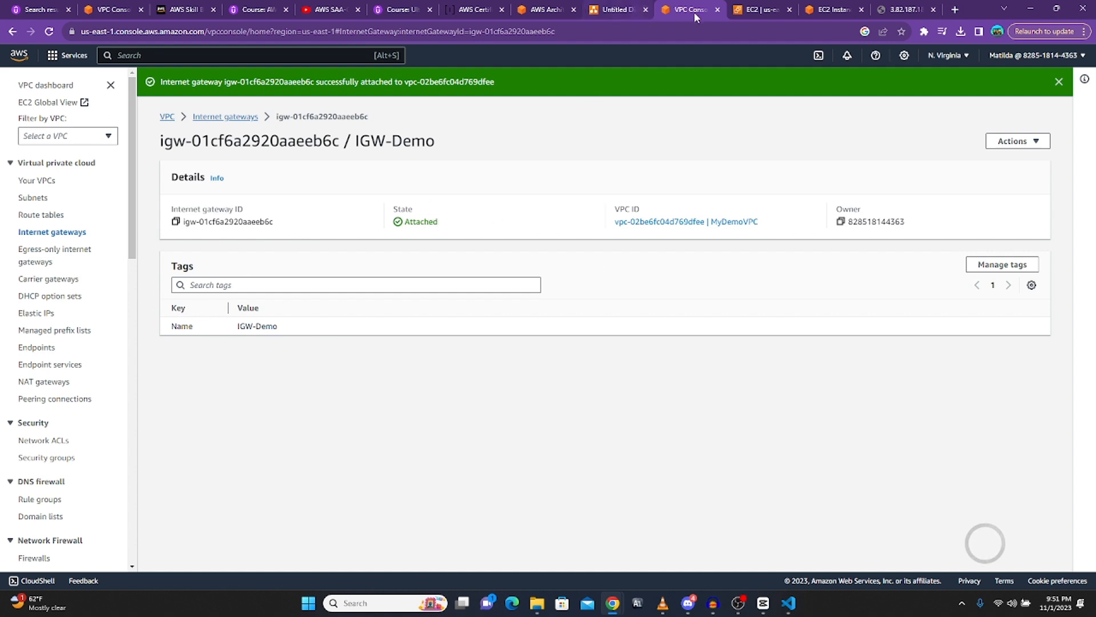
Check the router's place in the architecture diagram and review the existing routes of the Main2 route table in the VPC console
click(614, 12)
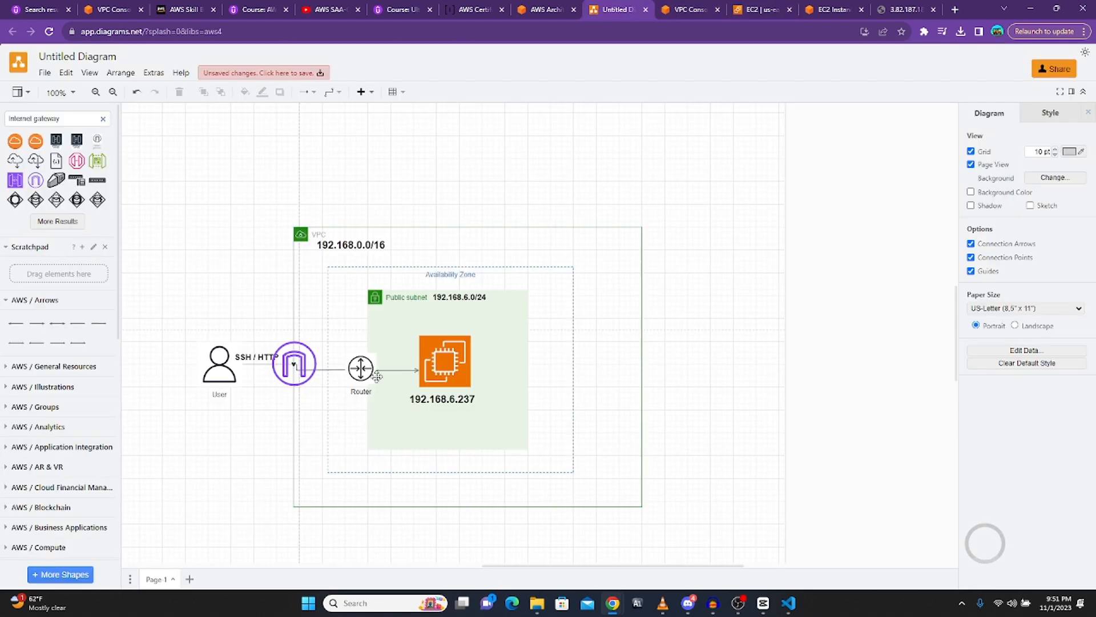
click(395, 395)
click(689, 16)
click(49, 217)
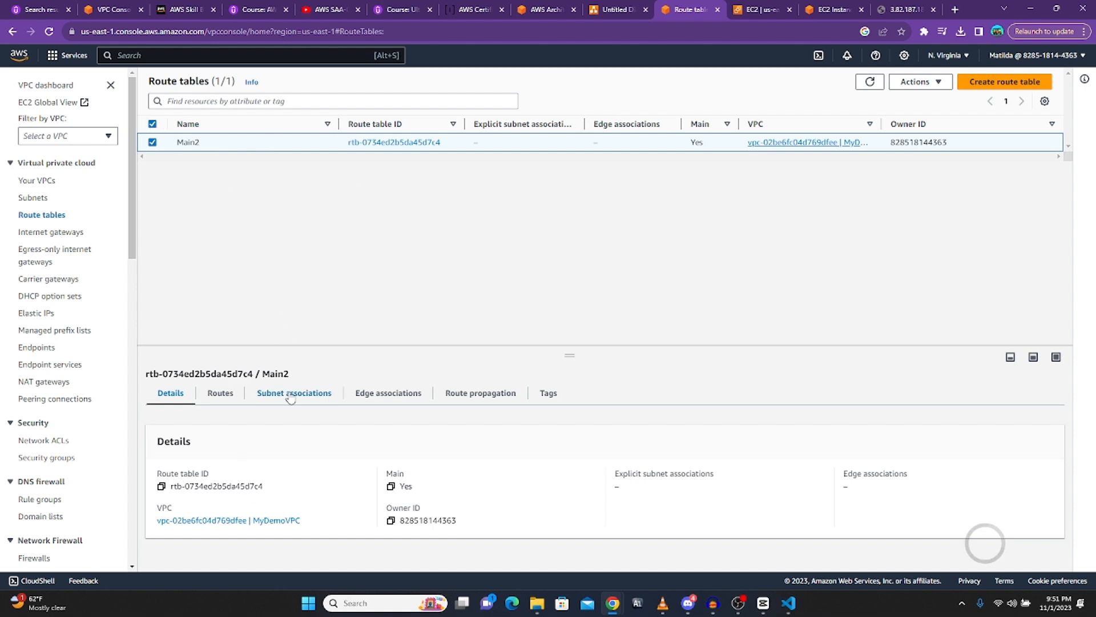
click(220, 393)
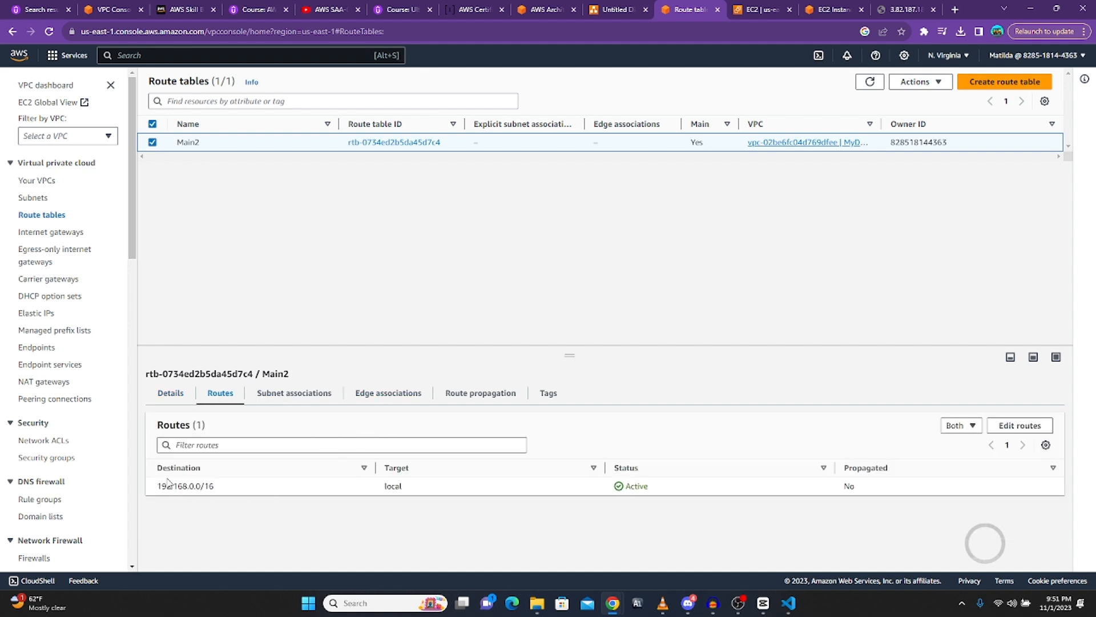
drag(222, 492, 155, 493)
drag(222, 491, 159, 485)
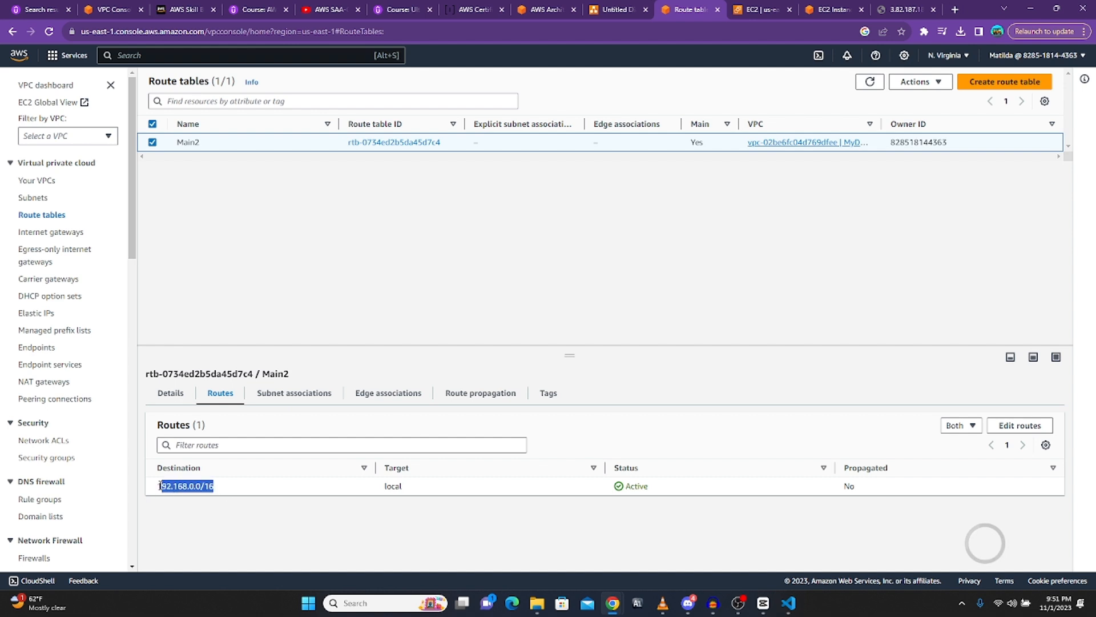
click(245, 491)
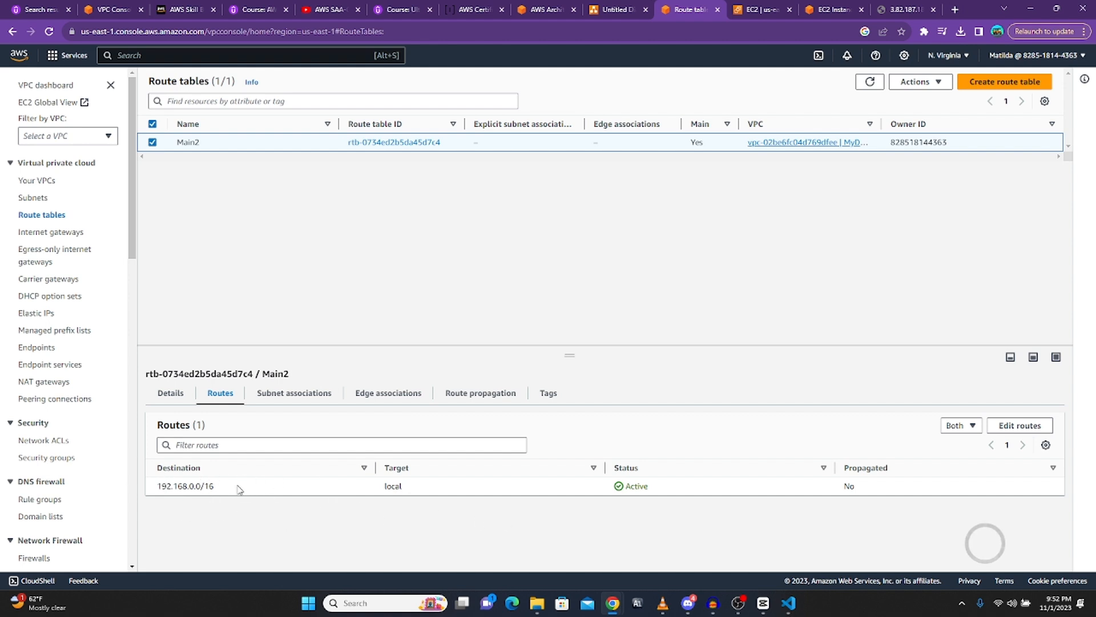
Add a route for destination 0.0.0.0/0 targeting the internet gateway IGW-Demo to the Main2 route table and save the changes
click(1013, 428)
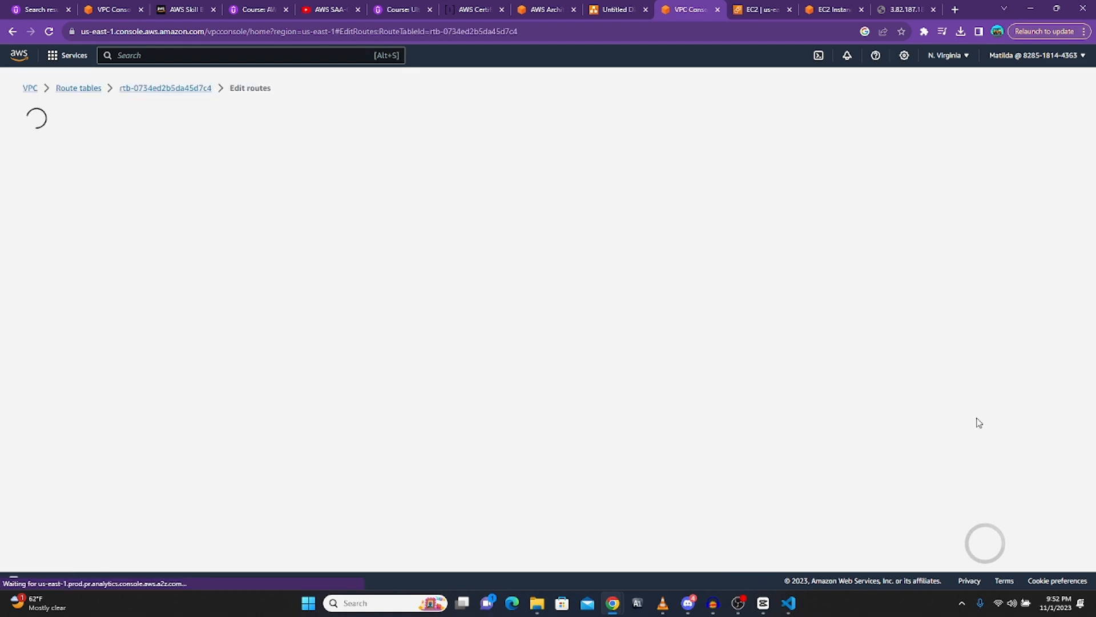
click(73, 250)
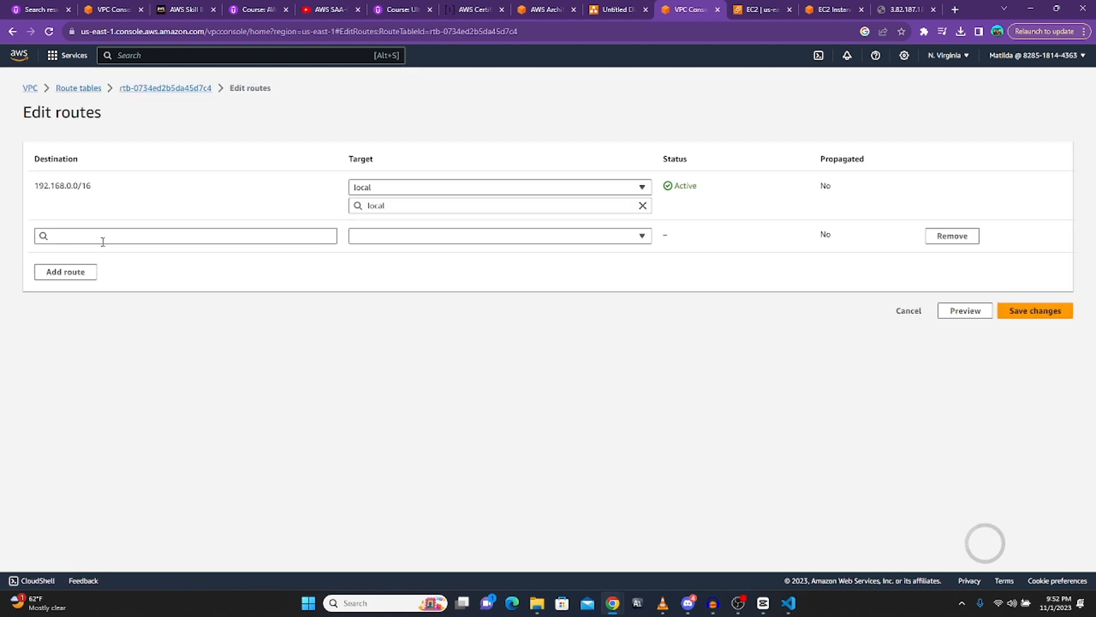
click(111, 240)
click(80, 253)
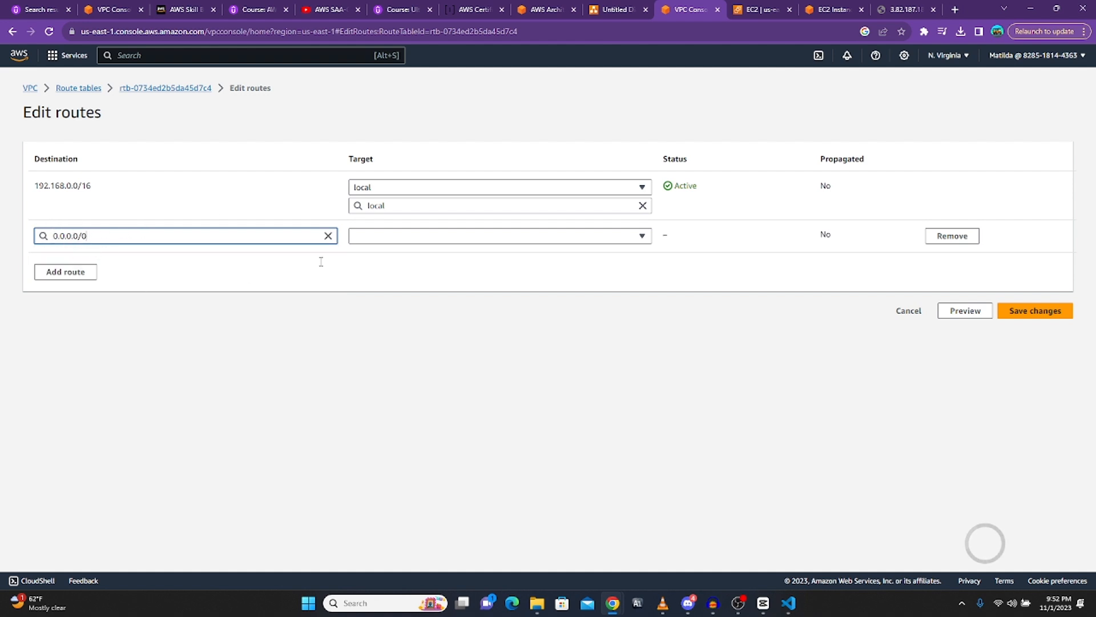
click(381, 236)
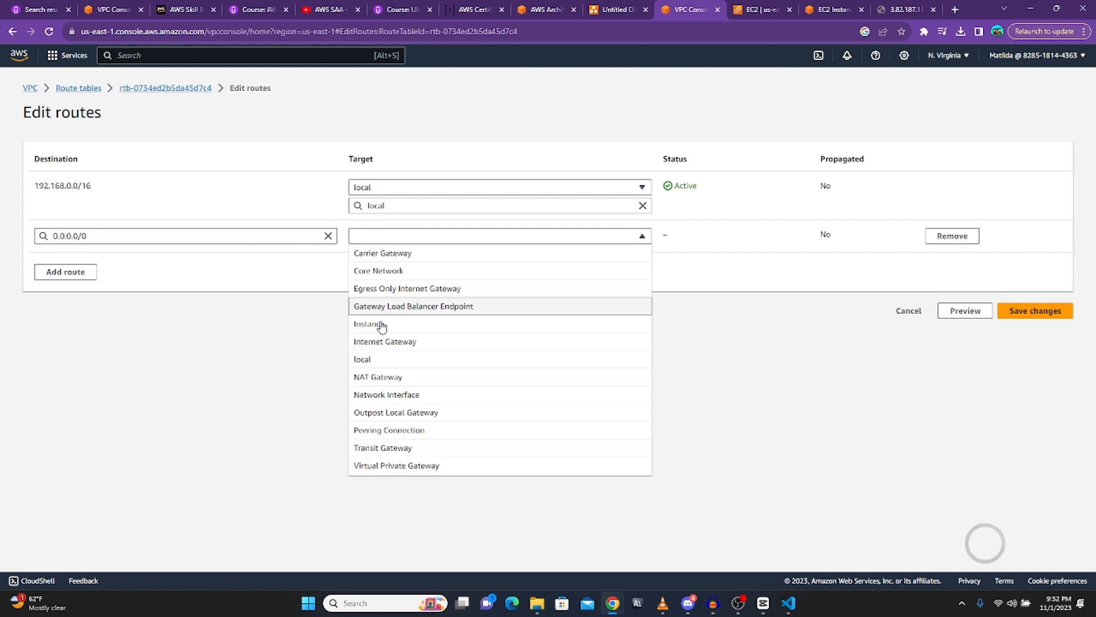
click(391, 342)
click(388, 254)
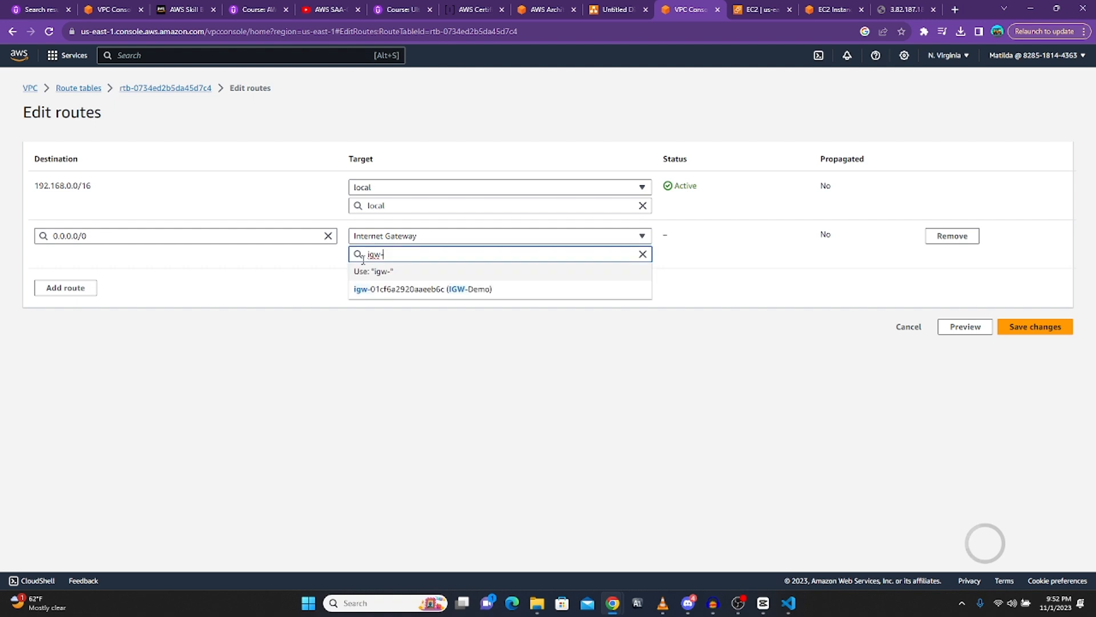
click(399, 294)
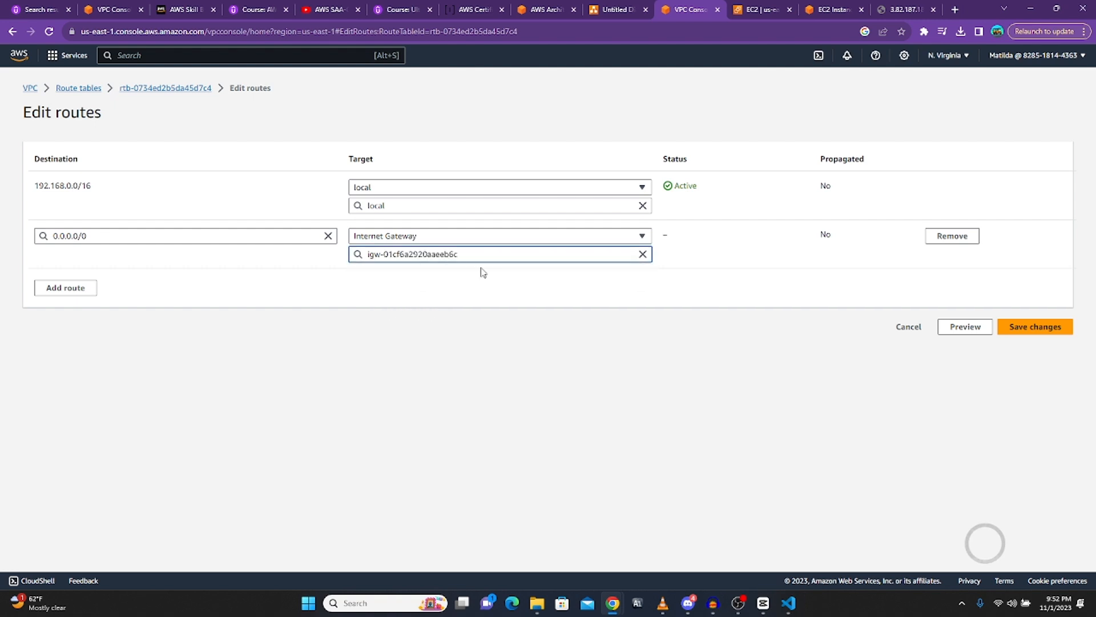
click(1023, 330)
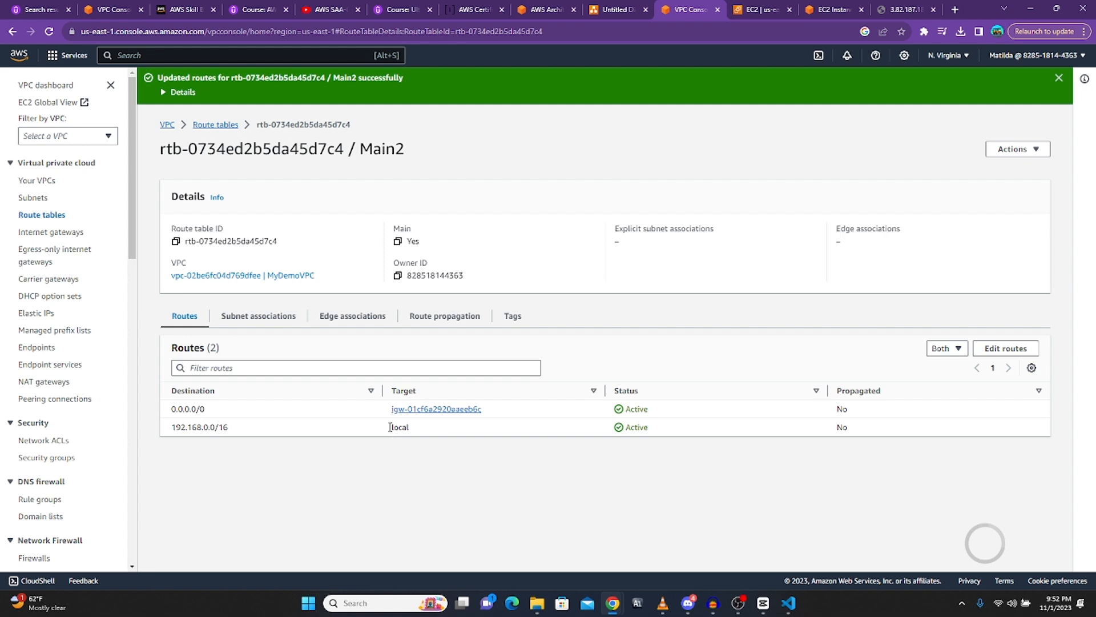
Review the local route's target, the MyDemoVPC entry and the attachment state of IGW-Demo
drag(390, 427, 438, 438)
click(379, 491)
click(48, 181)
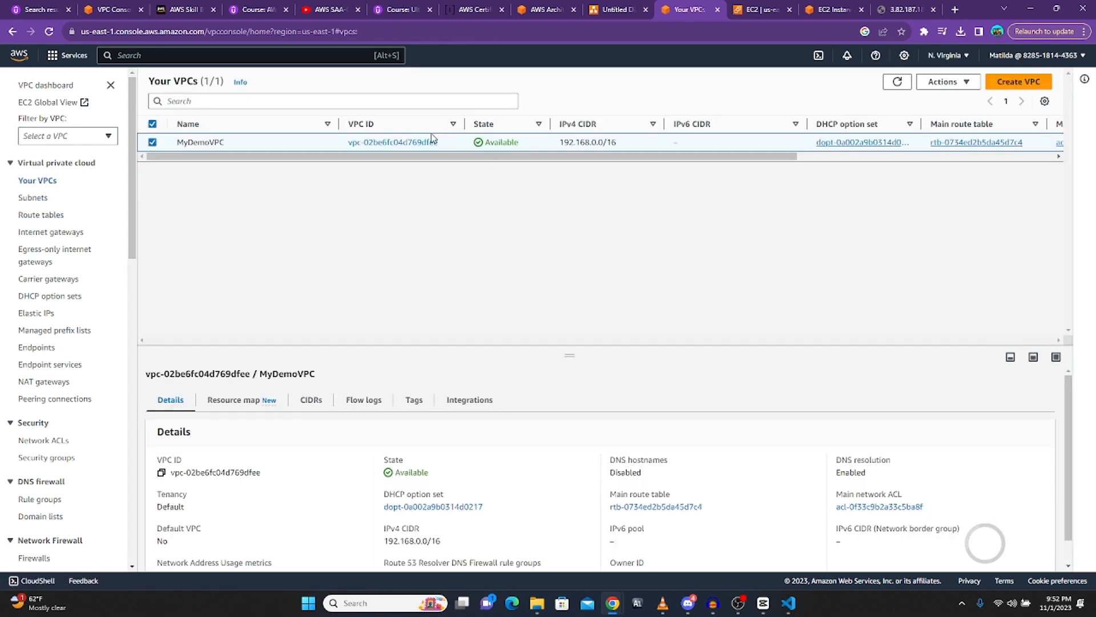
click(49, 234)
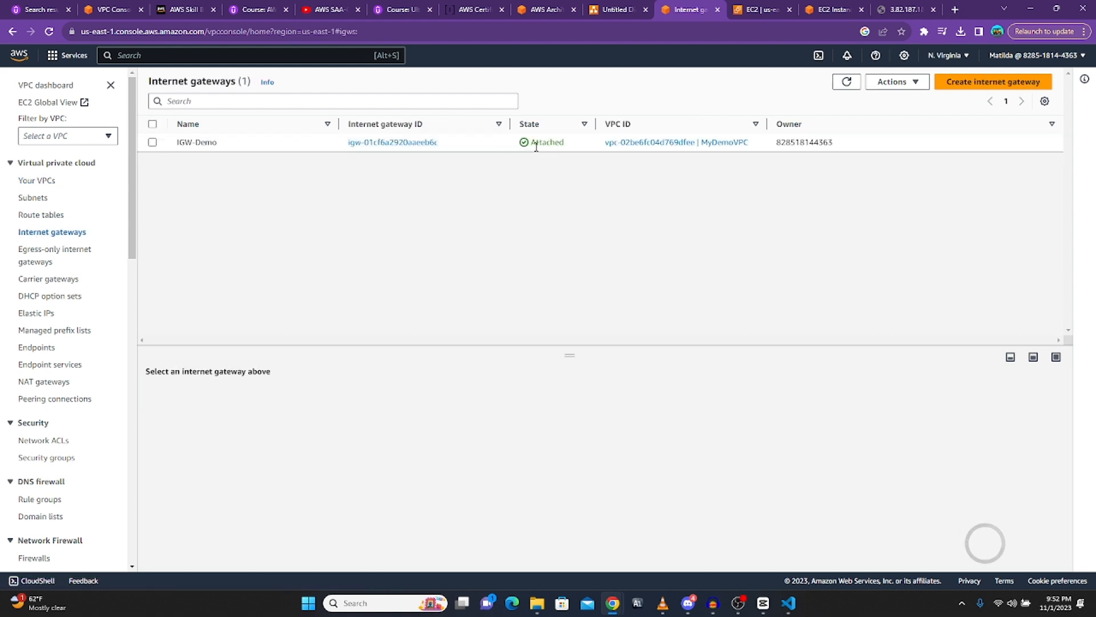
Connect to the running Demo instance using EC2 Instance Connect with the user name ec2-user
click(757, 12)
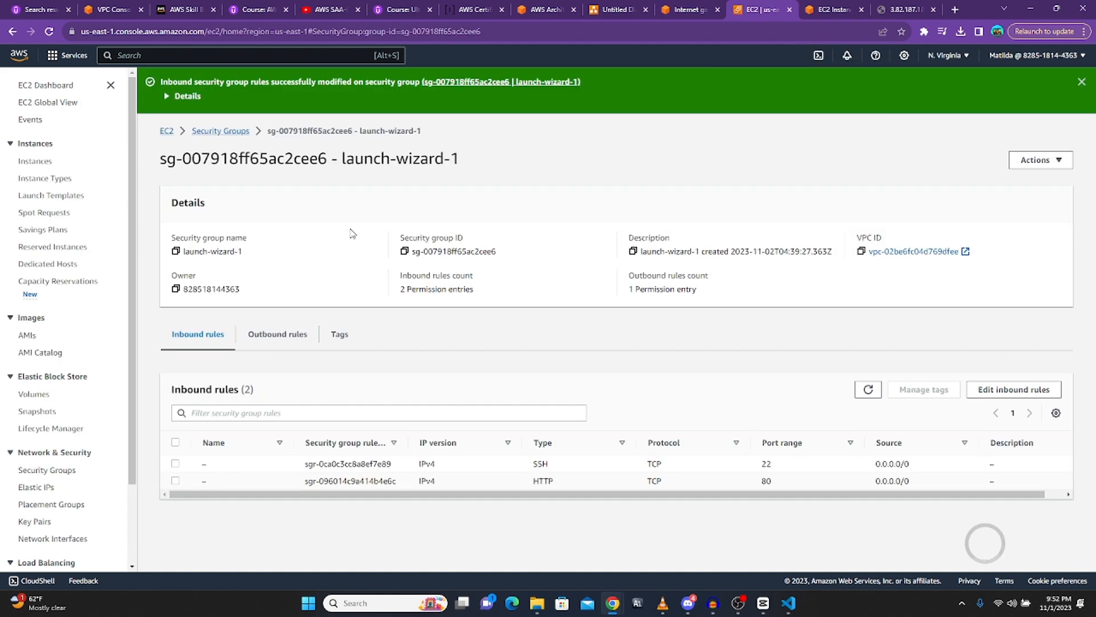
click(168, 131)
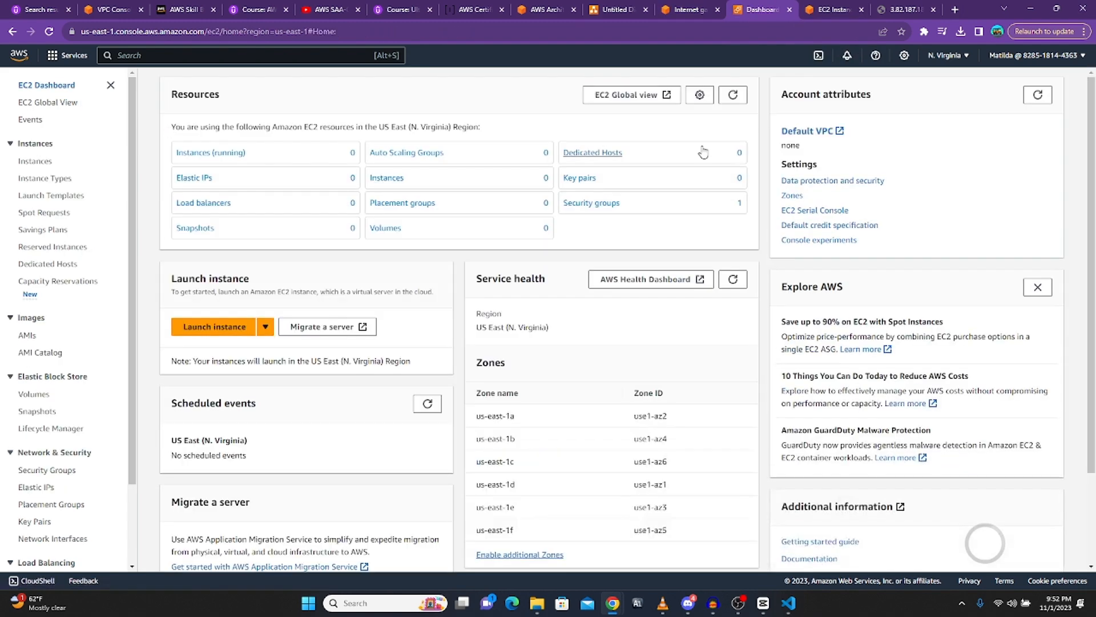
click(215, 153)
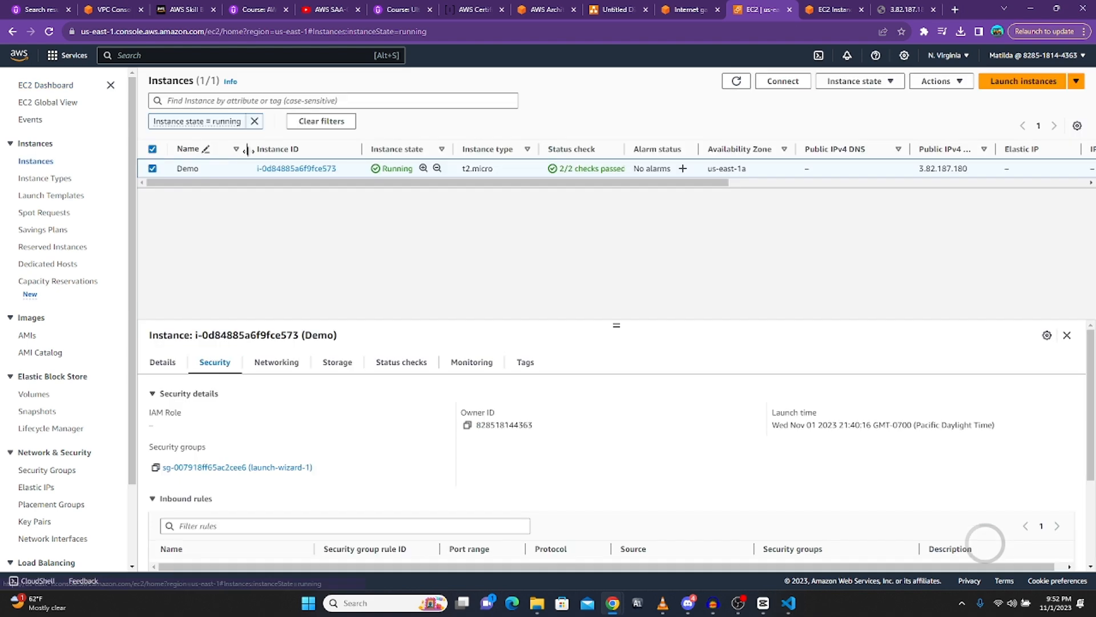
click(783, 82)
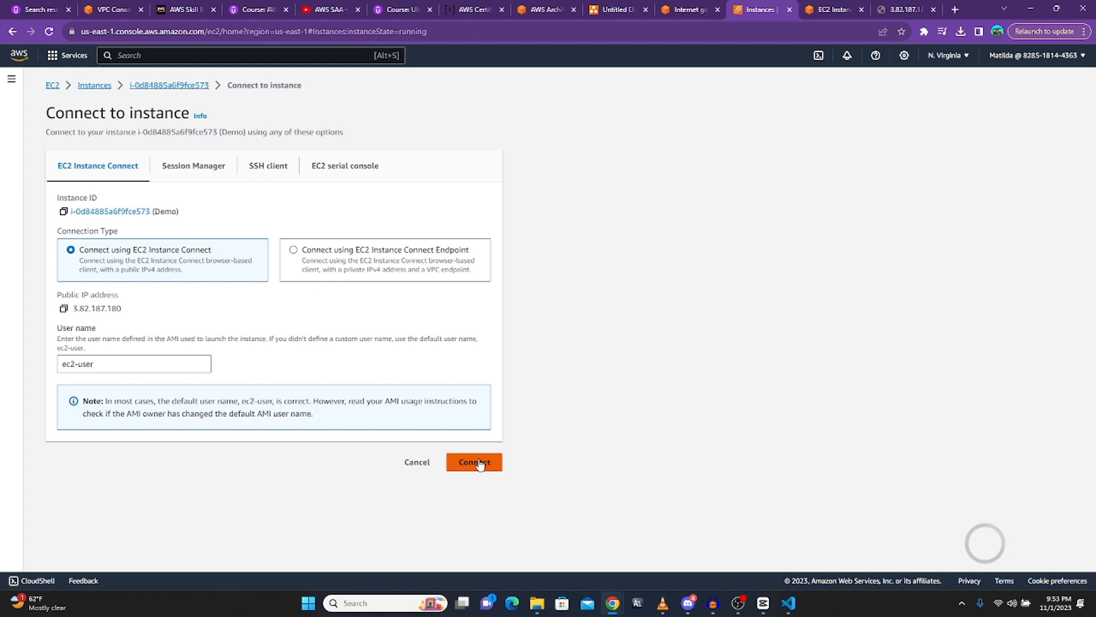
click(482, 465)
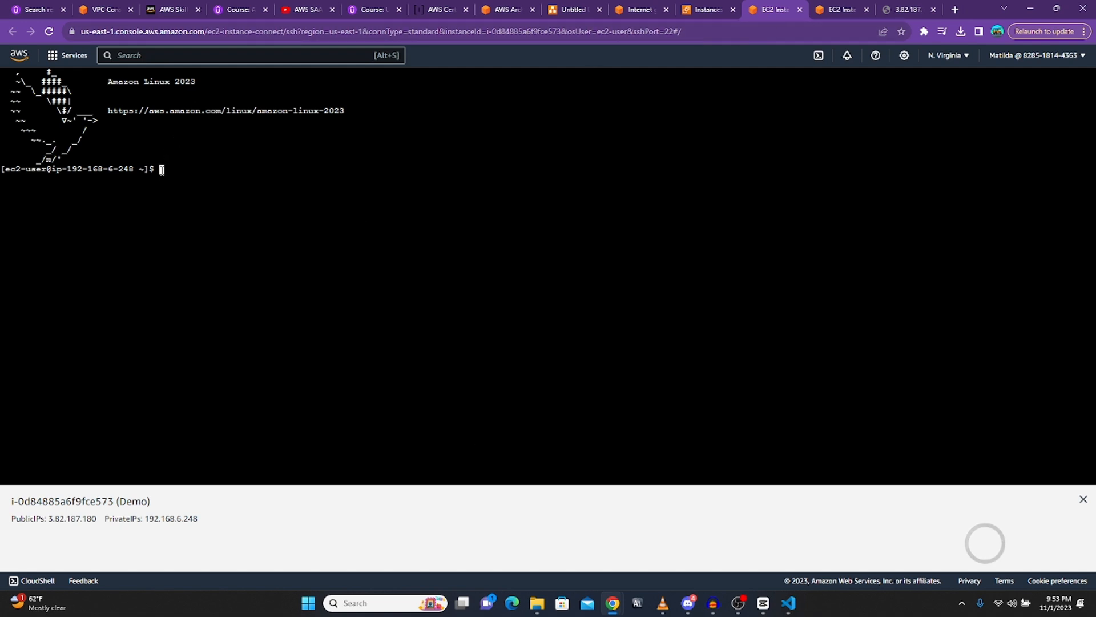
Test the instance's internet access by running "ping google.com" in its terminal, and stop the ping after several replies
text(ping google.com)
key(Return)
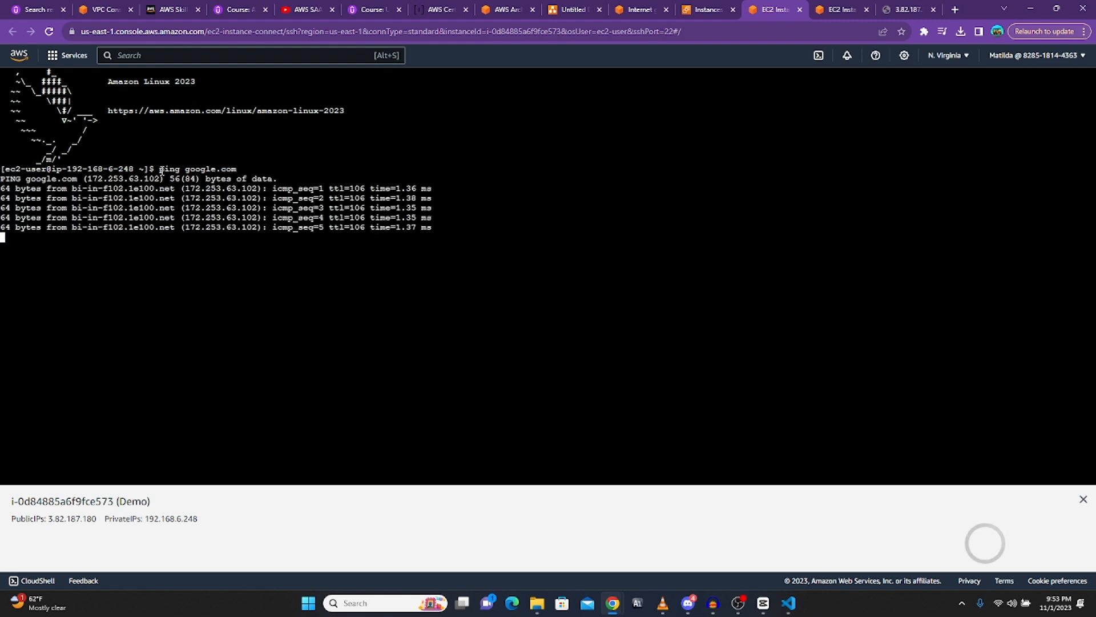
key(ctrl+c)
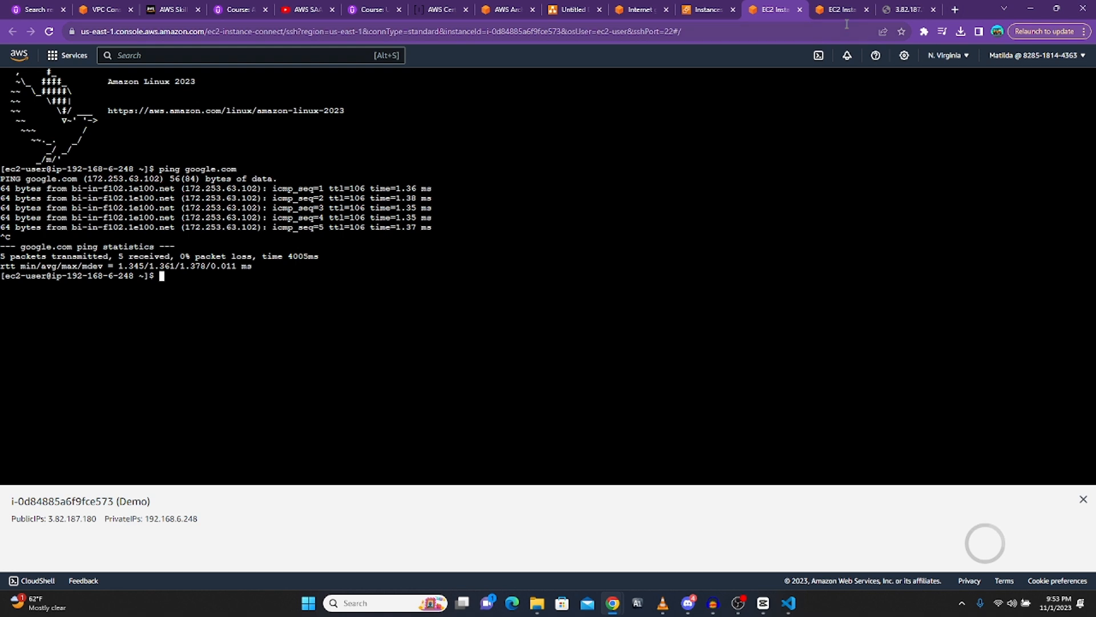
Reload the web page at the Demo instance's public IP address, check its text, and return to the list of running instances
click(905, 9)
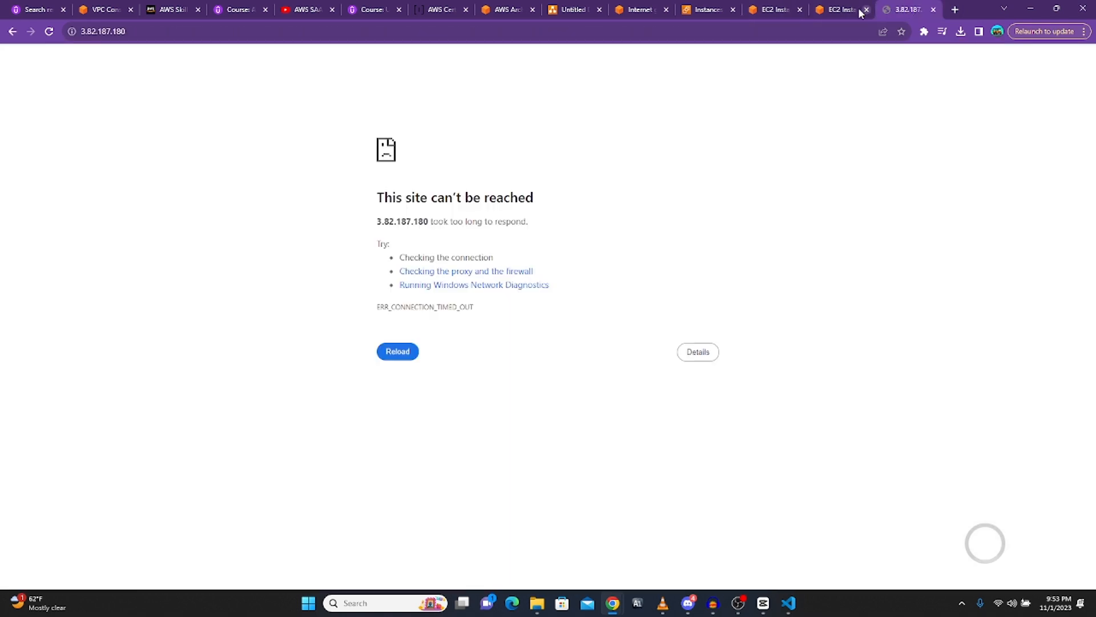
click(49, 32)
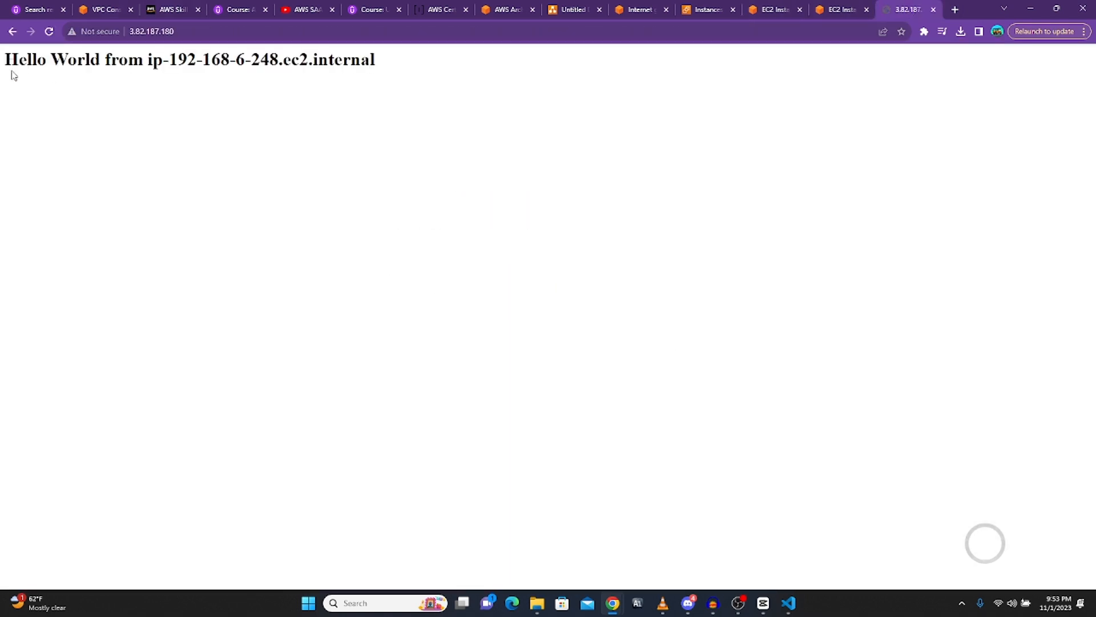
drag(2, 60, 389, 80)
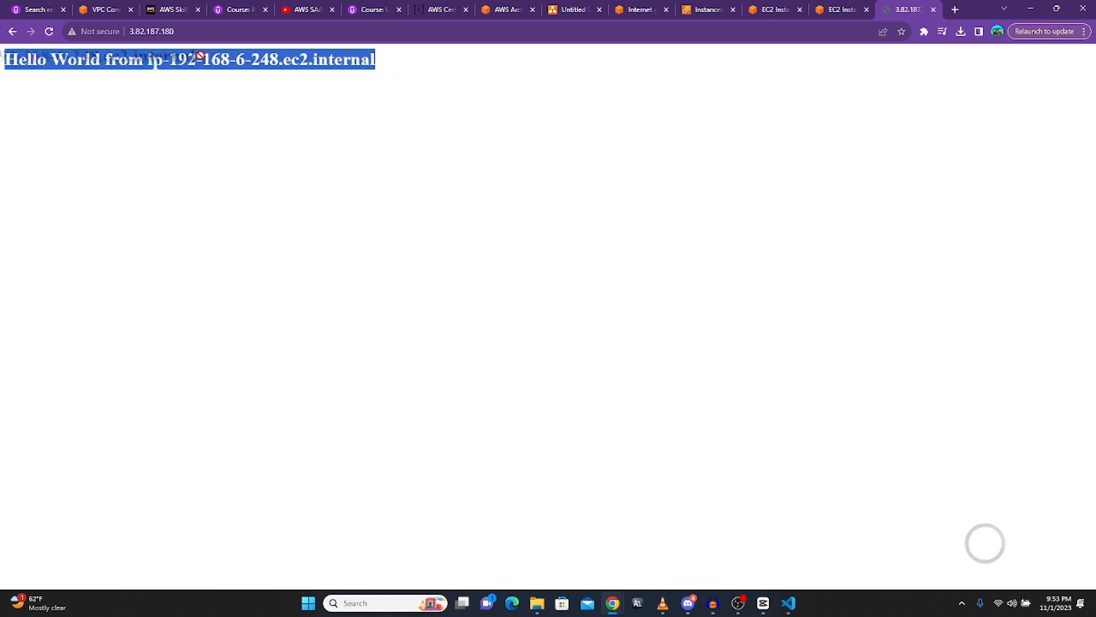
click(17, 61)
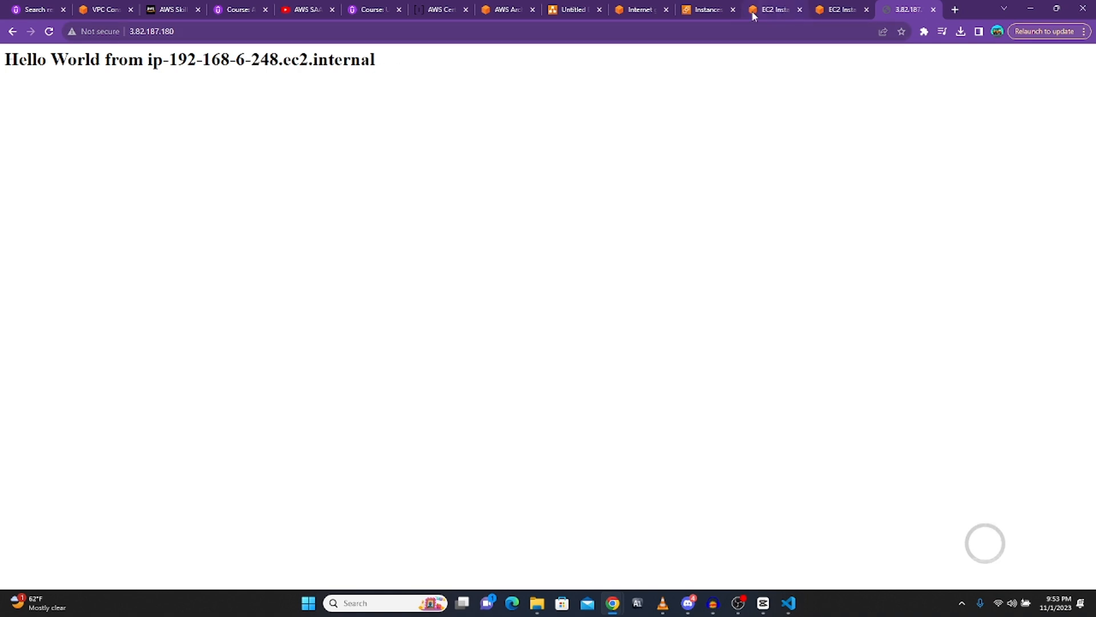
click(703, 12)
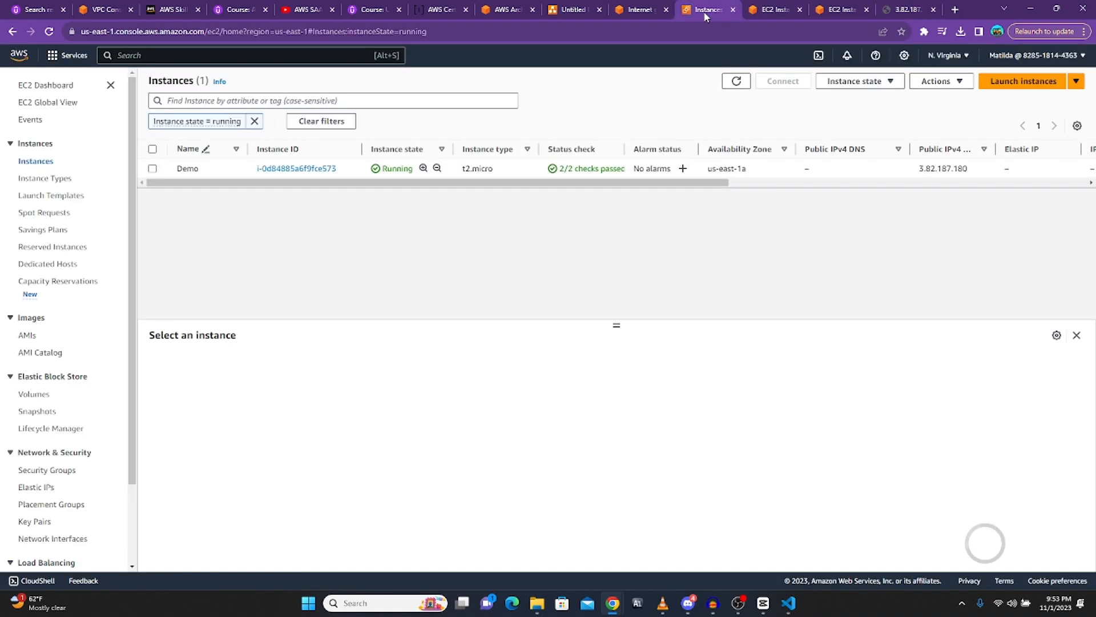
Try to delete the HTTP rule from the inbound rules of the Demo instance's launch-wizard-1 security group
click(215, 168)
click(215, 362)
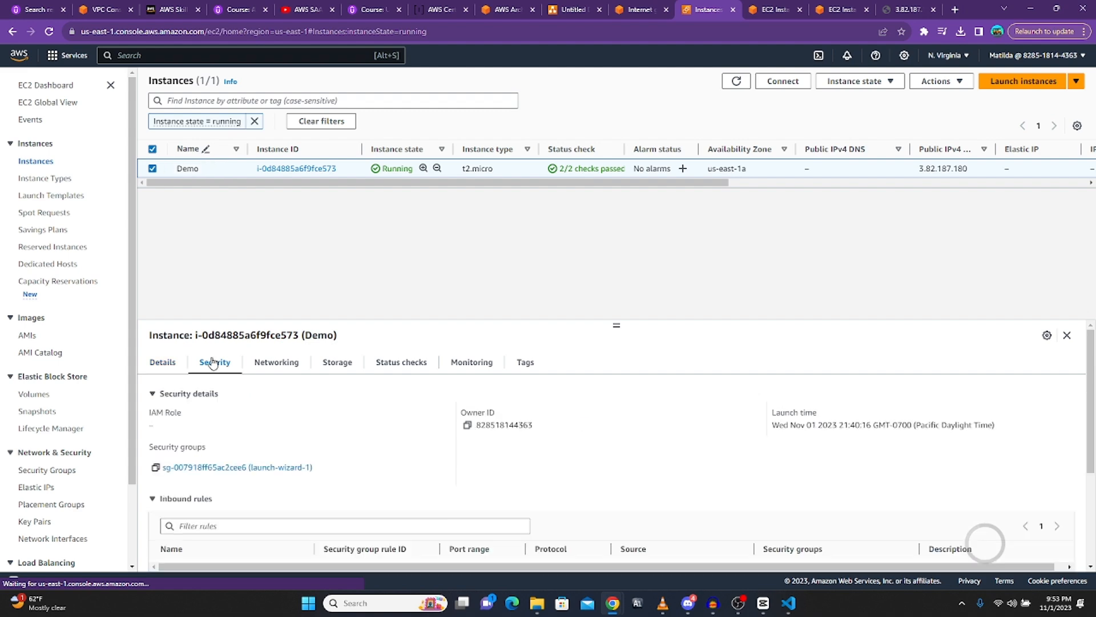
scroll(350, 417, down, 2)
scroll(463, 414, up, 1)
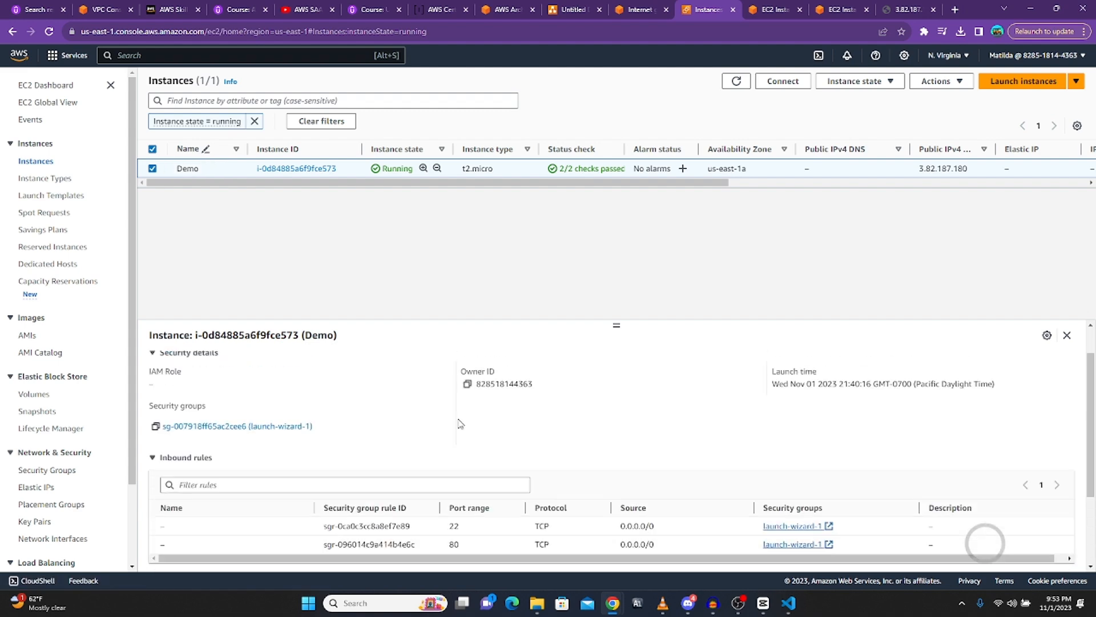
click(204, 427)
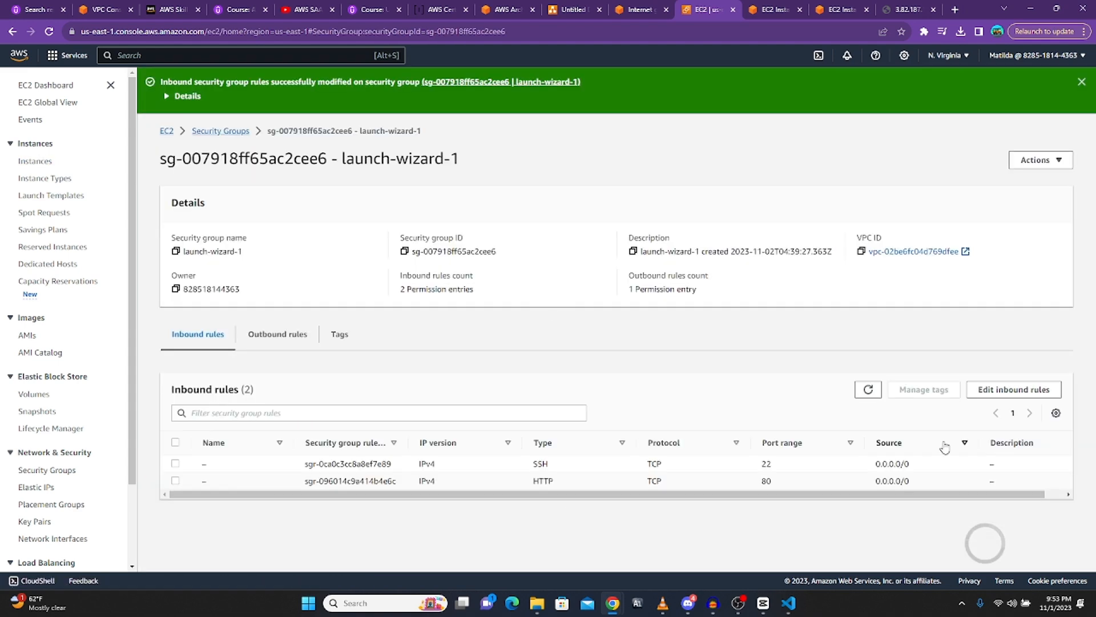
click(1005, 394)
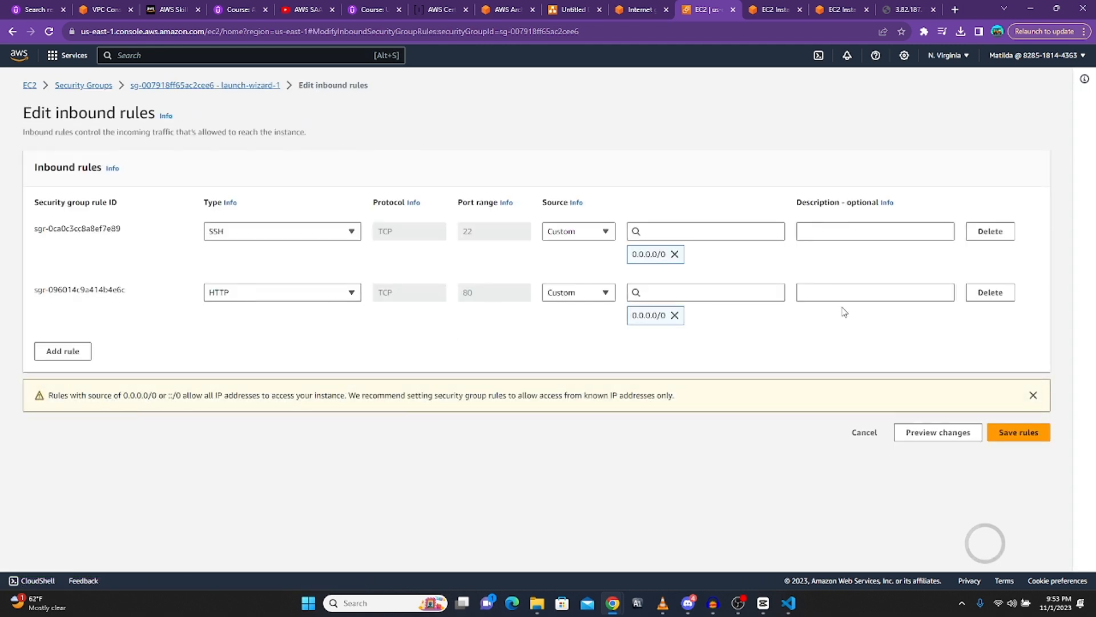
click(971, 293)
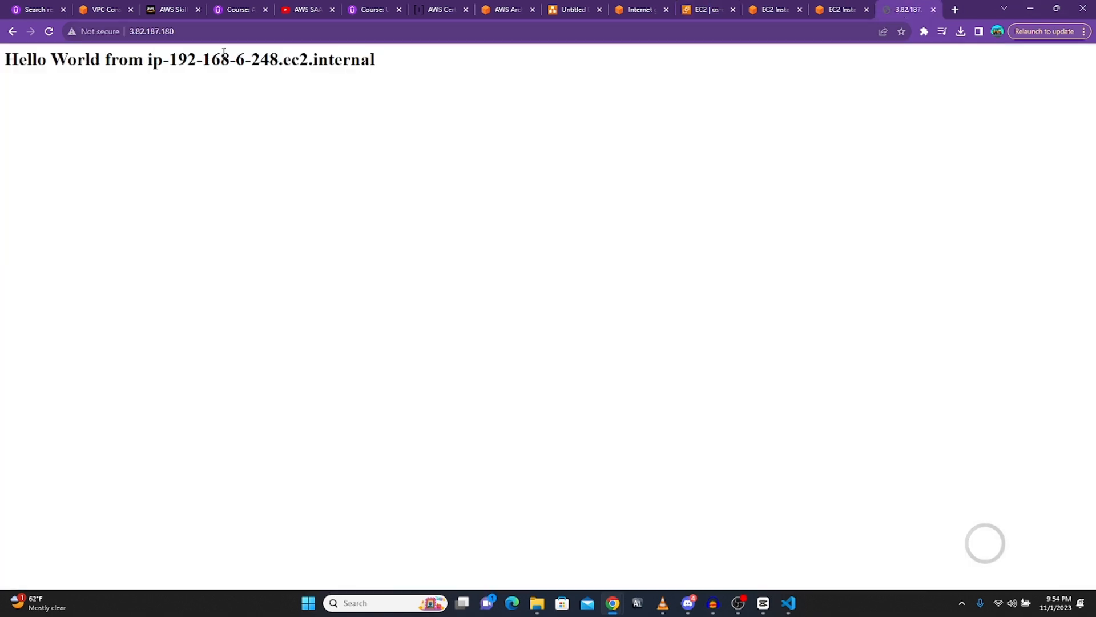
Reload the web page at the Demo instance's public IP address and check the open EC2 Instance Connect sessions
click(904, 11)
click(49, 31)
click(48, 33)
click(841, 10)
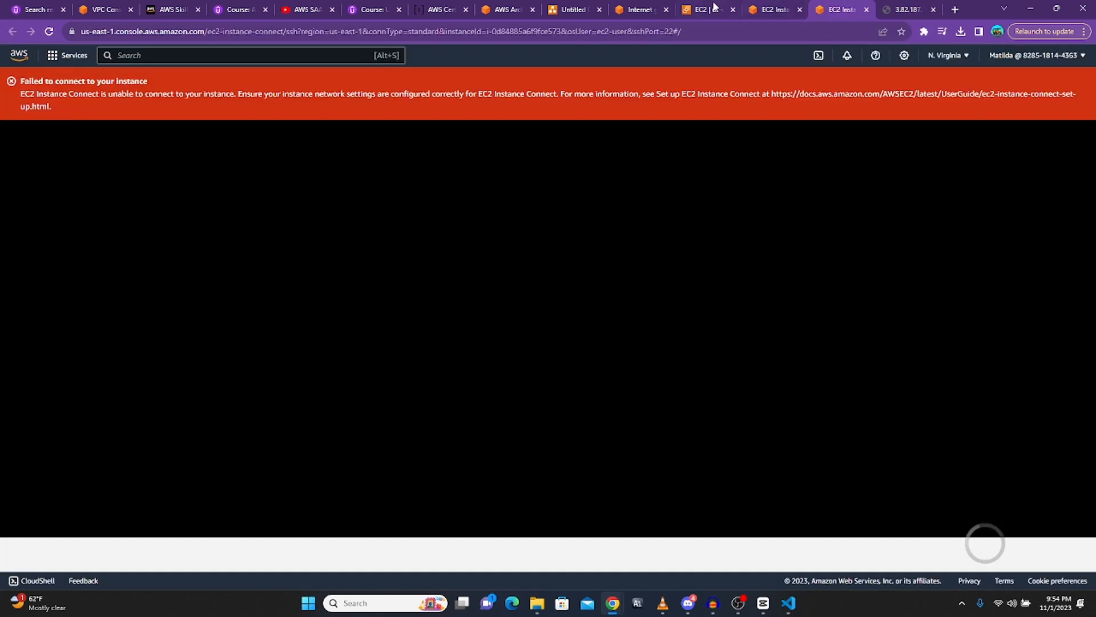
click(772, 12)
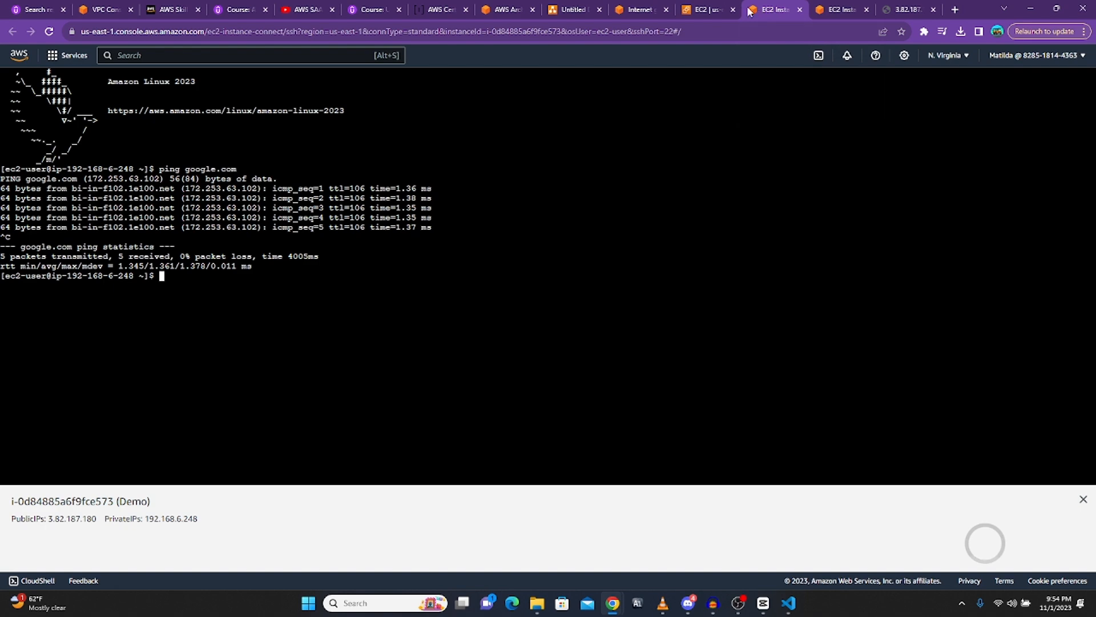
click(712, 12)
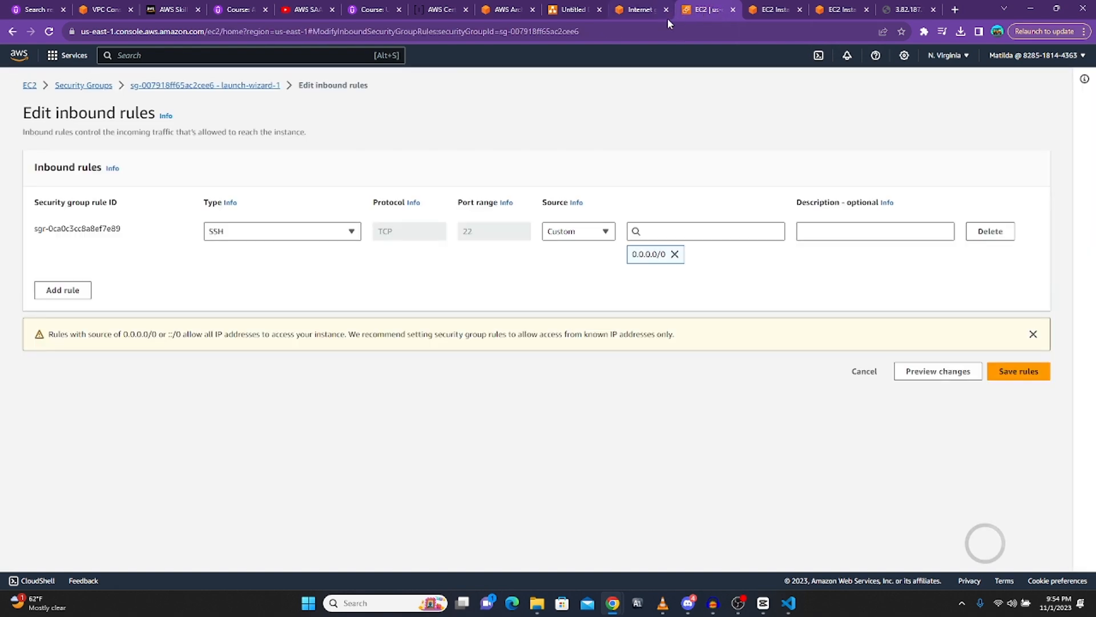
click(772, 15)
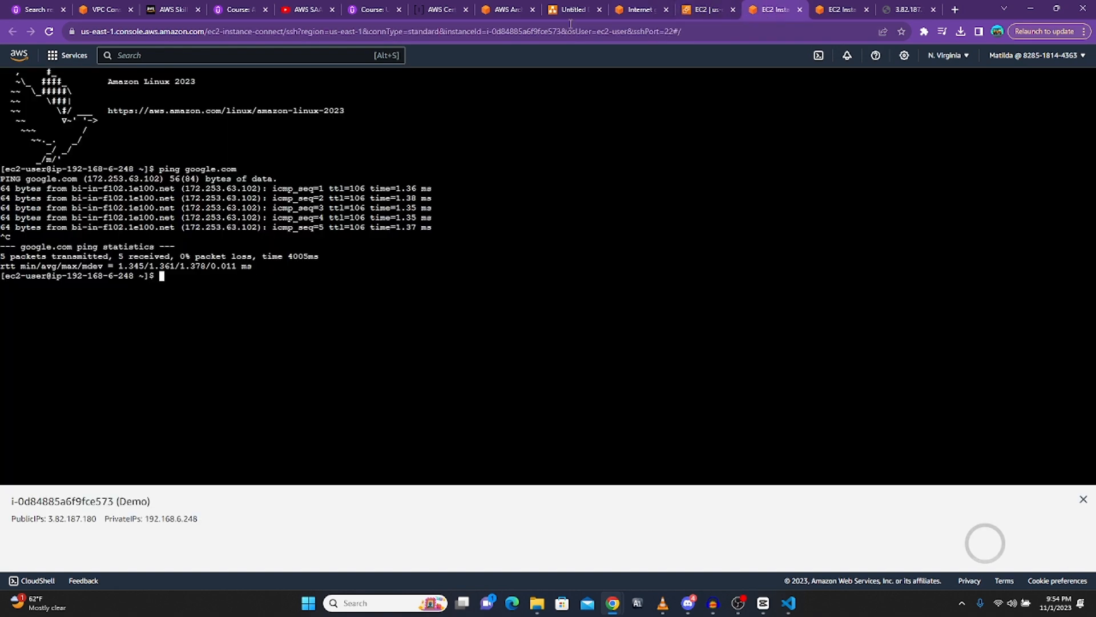
click(705, 10)
Leave the inbound rules editor without saving and return to the Demo entry in the list of running instances
click(29, 87)
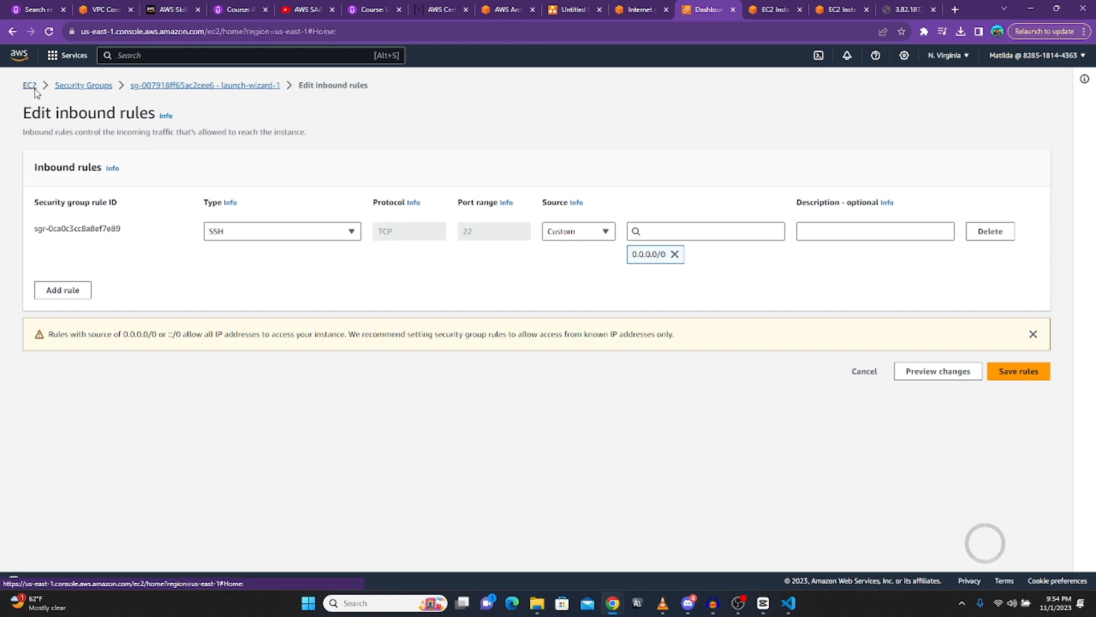
click(231, 153)
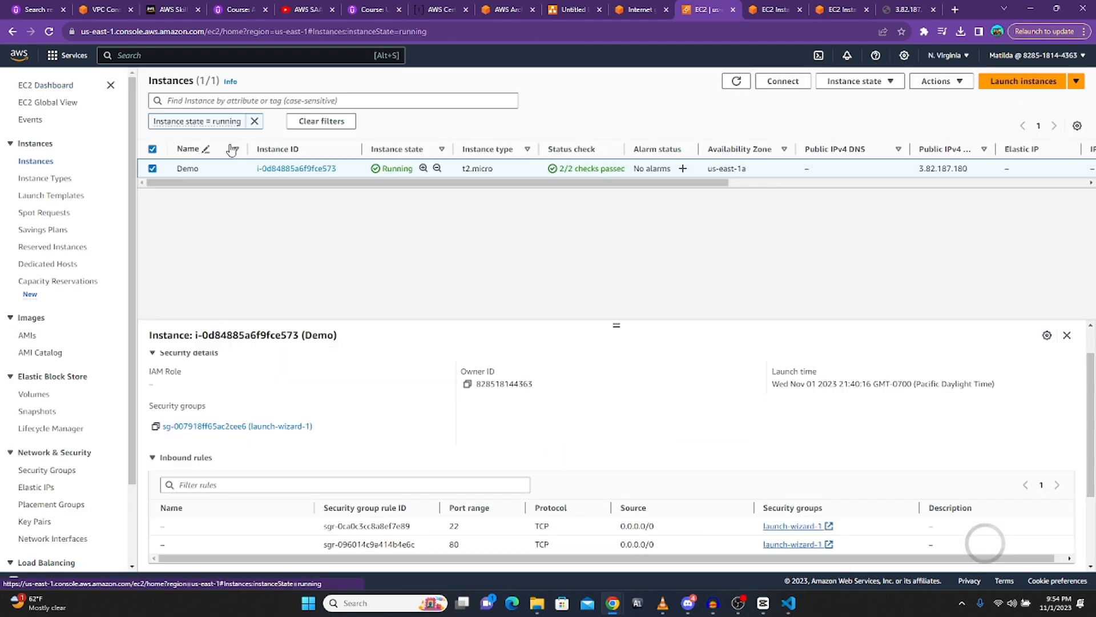
click(208, 168)
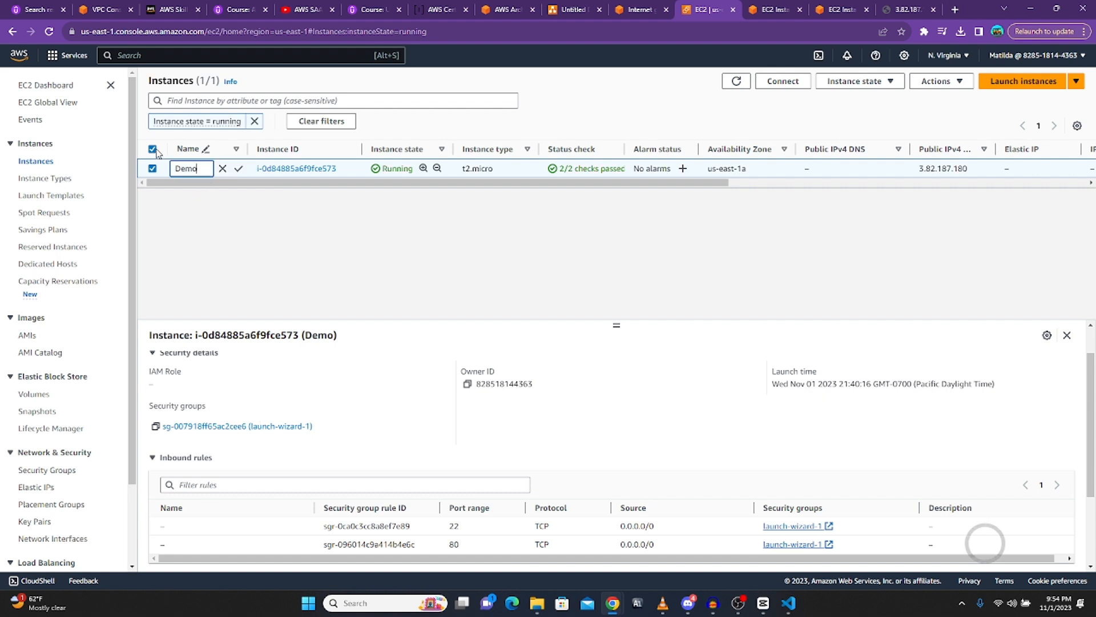
click(375, 373)
scroll(246, 371, up, 1)
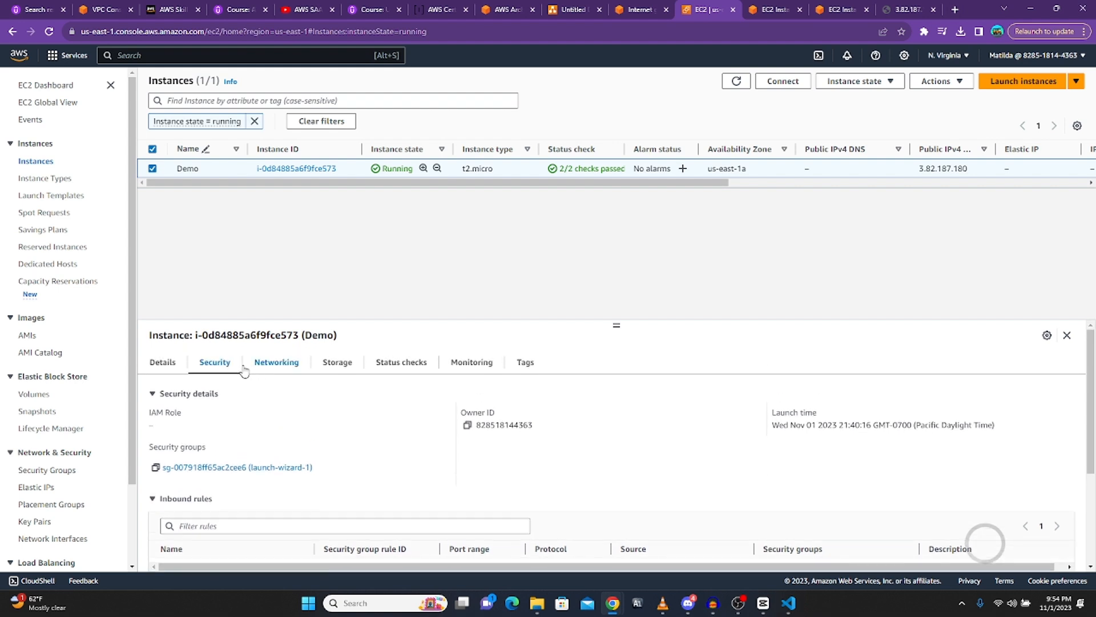
Open the Demo instance's public IPv4 address in a new tab and close the old web page tab
click(158, 363)
right_click(545, 425)
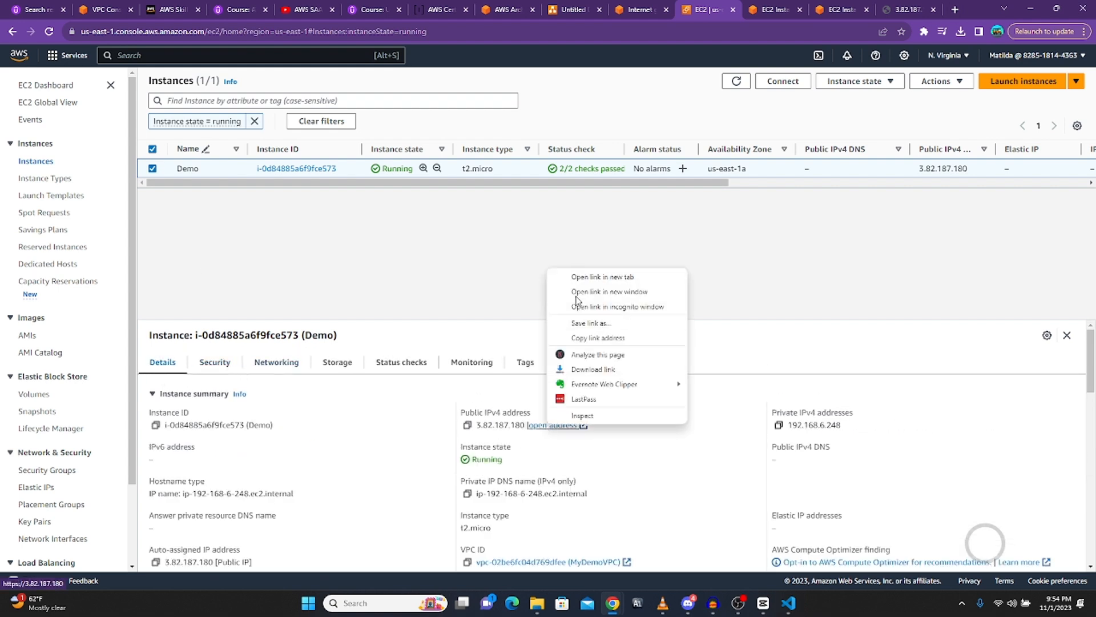
click(579, 278)
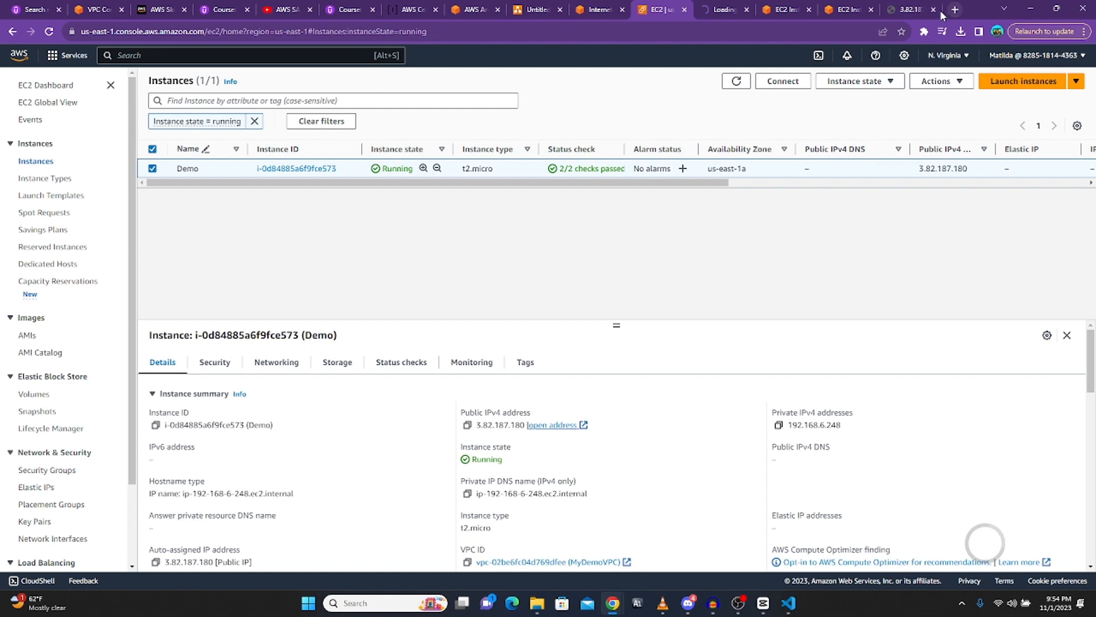
click(932, 10)
click(775, 12)
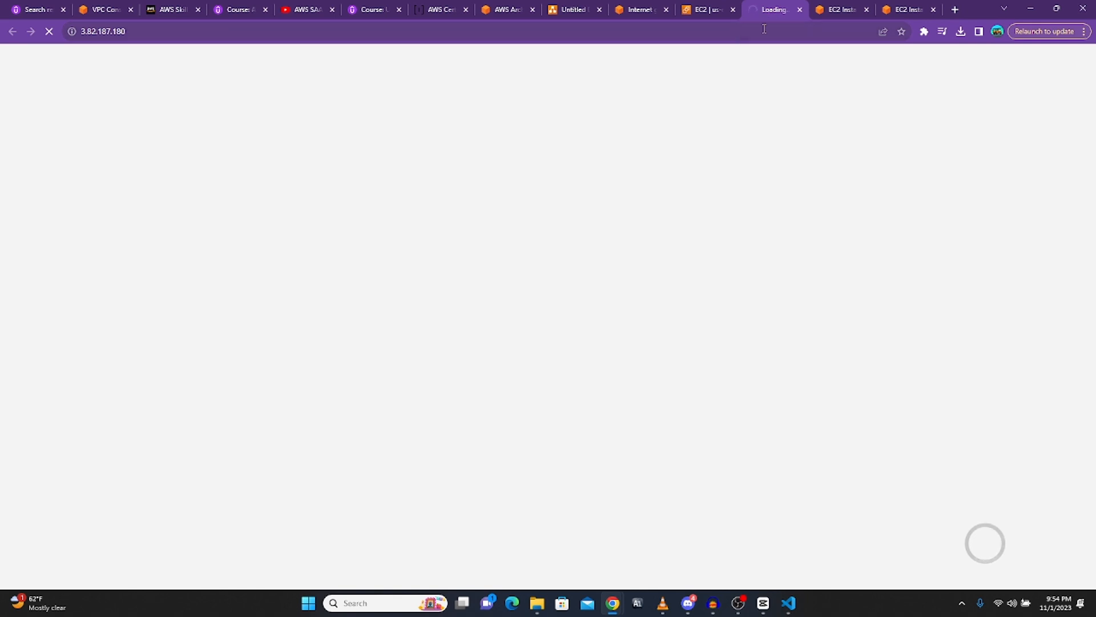
Review the Demo instance's security rules and open the inbound rules of its launch-wizard-1 security group for editing
click(704, 12)
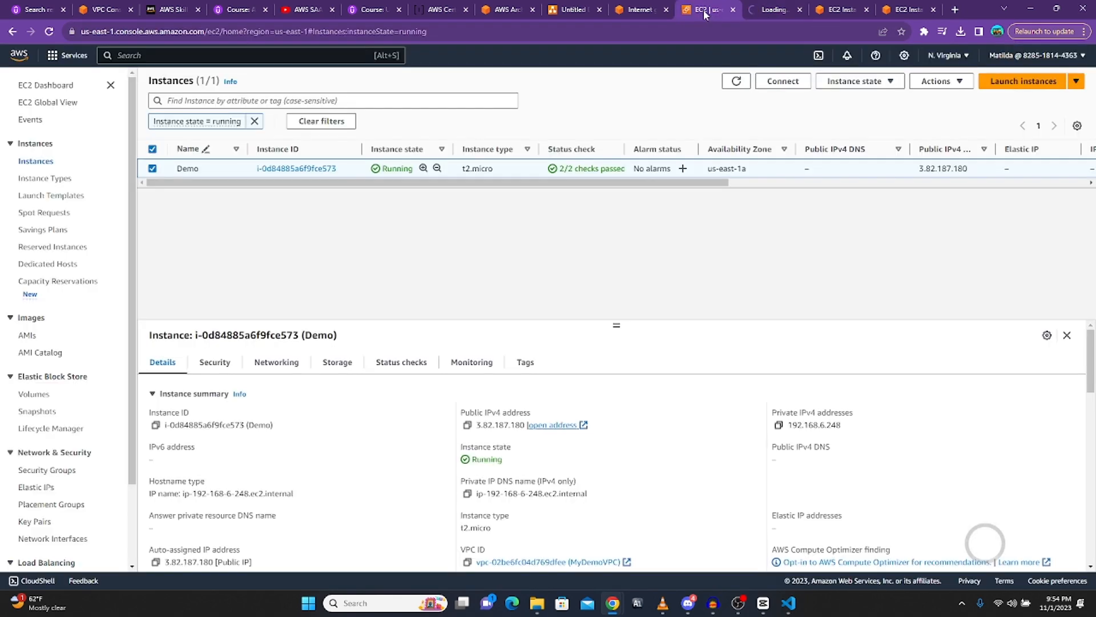
click(214, 362)
scroll(475, 478, down, 3)
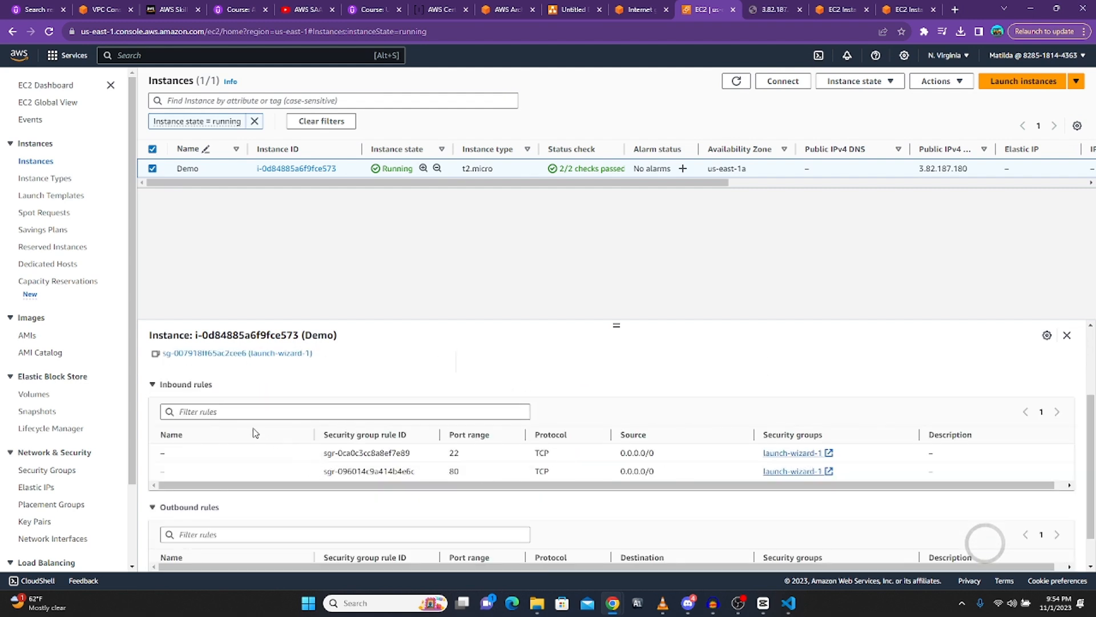
scroll(256, 433, up, 2)
click(235, 470)
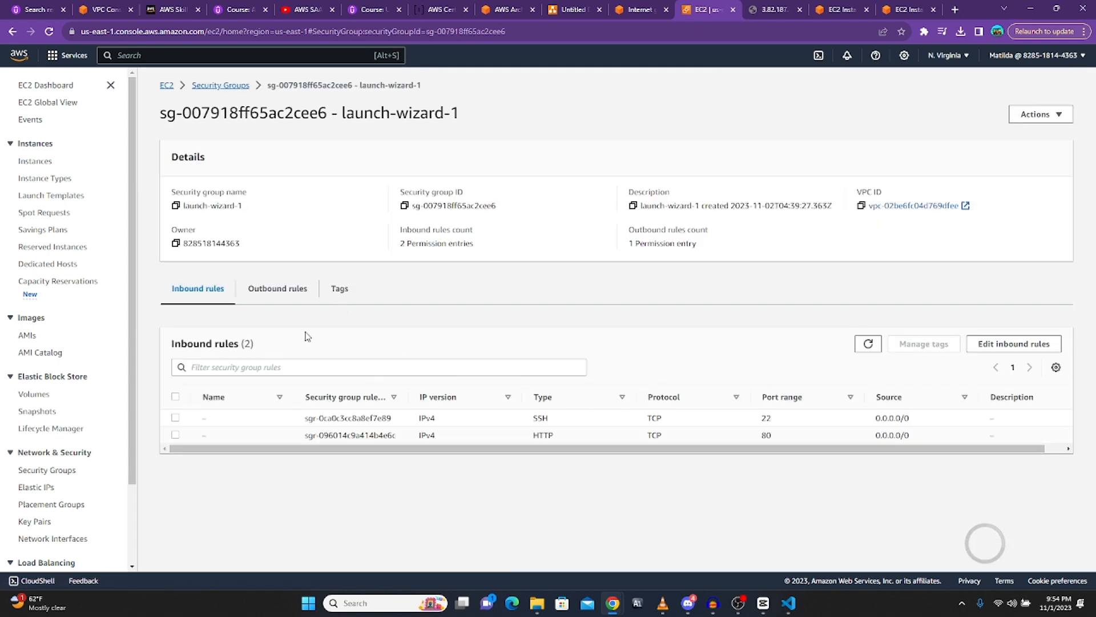
click(1019, 344)
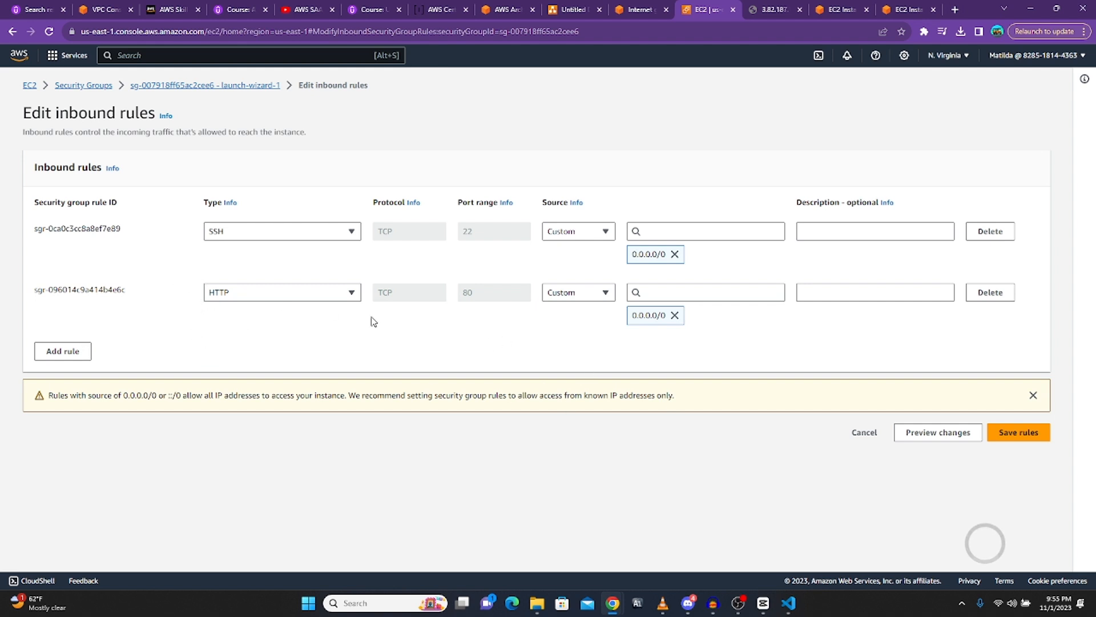
click(768, 10)
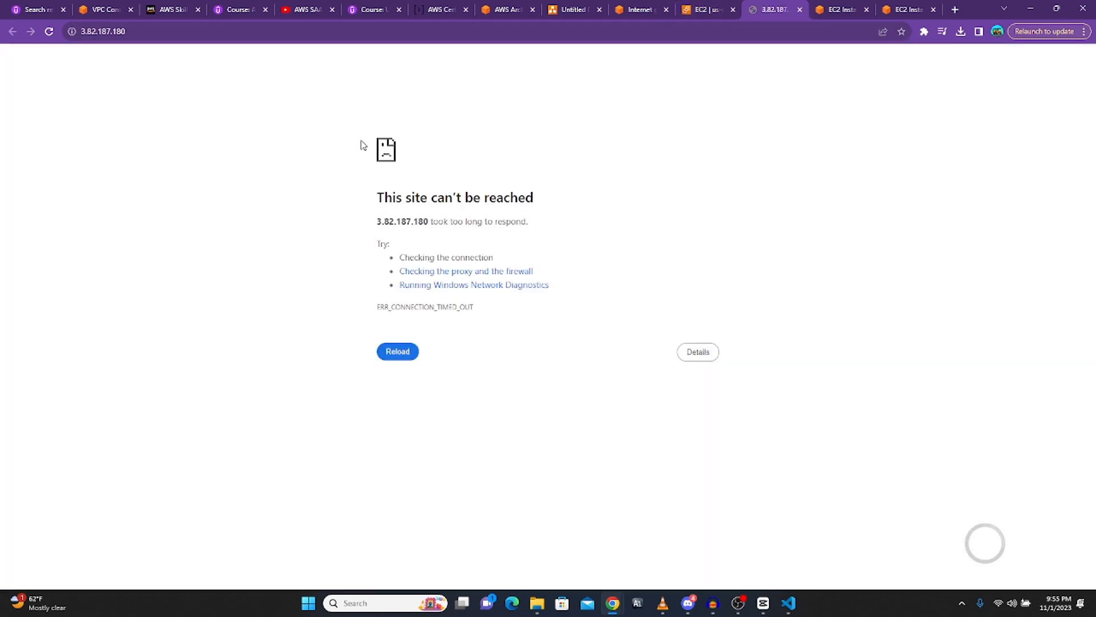
click(403, 352)
click(86, 34)
click(87, 34)
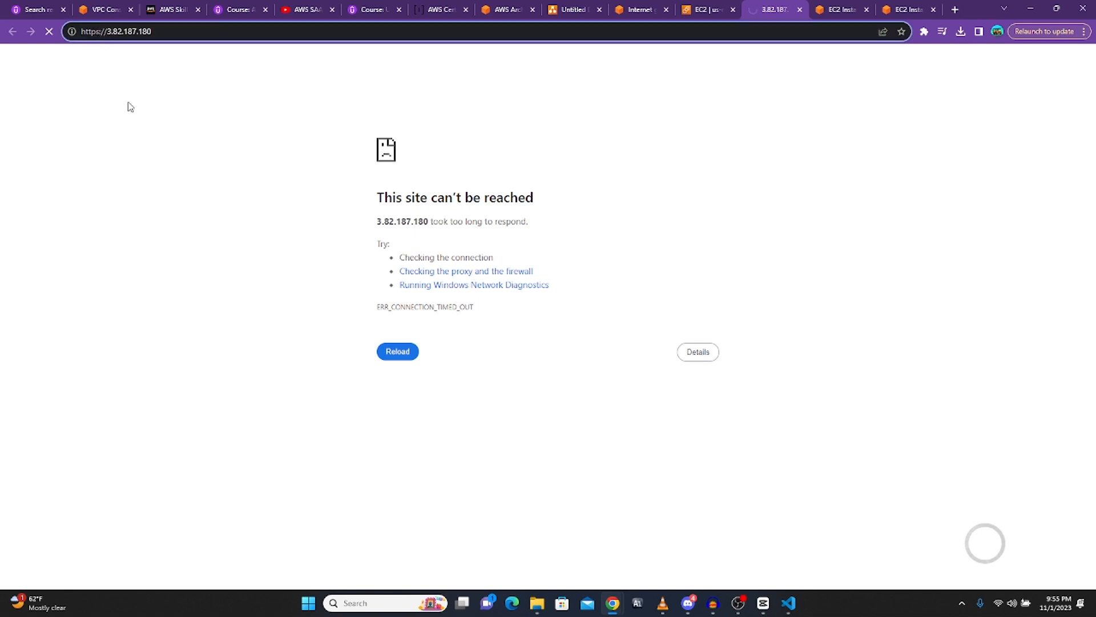
key(BackSpace)
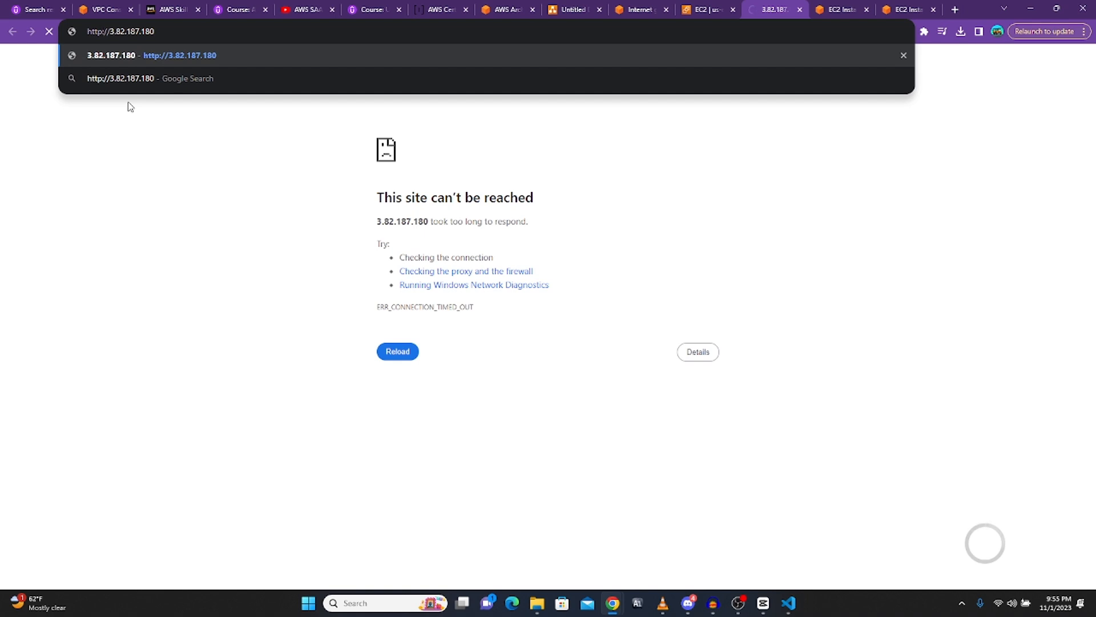
click(197, 55)
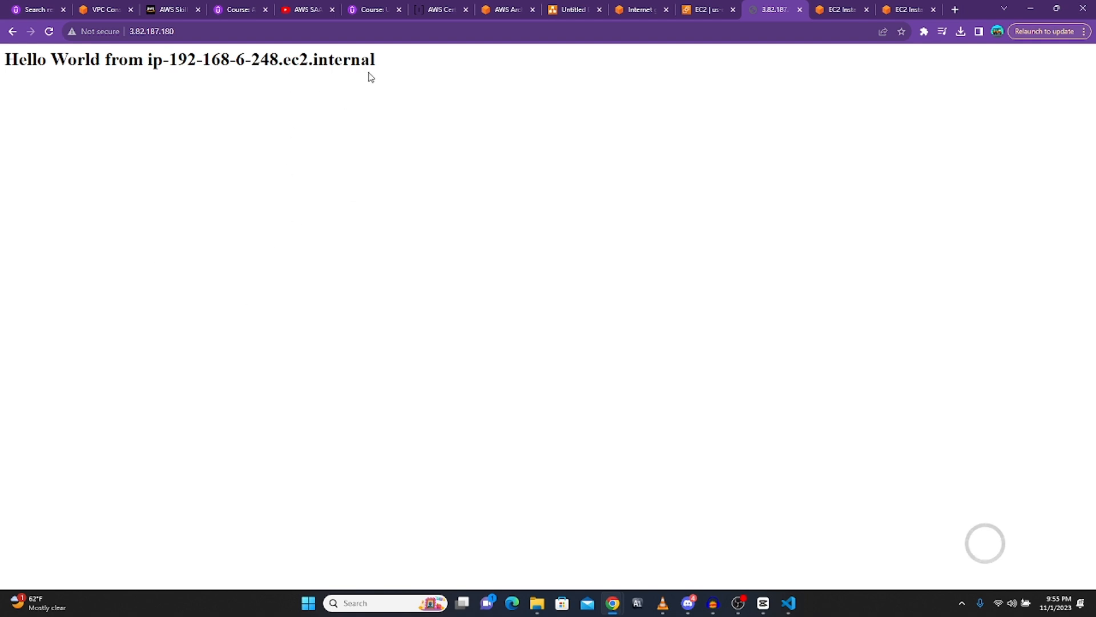
drag(366, 62, 3, 80)
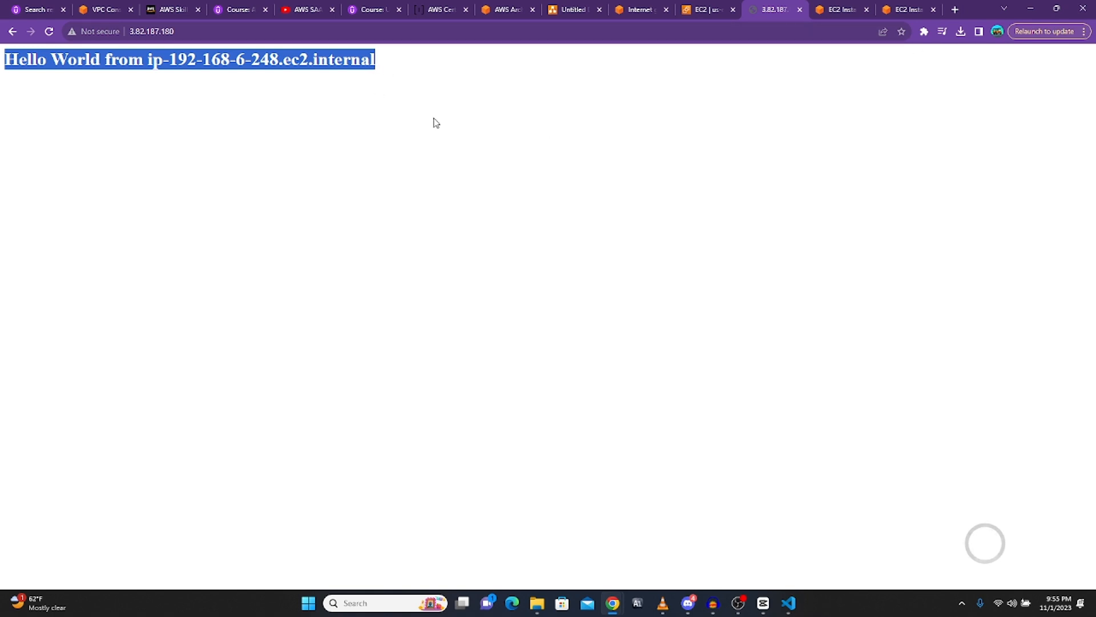
click(696, 10)
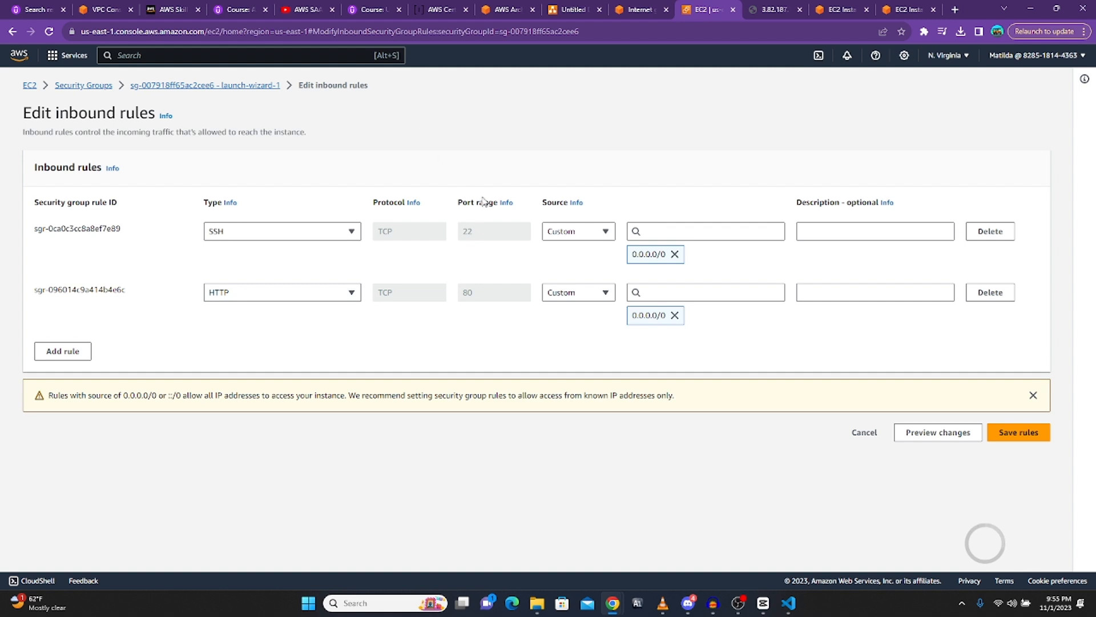